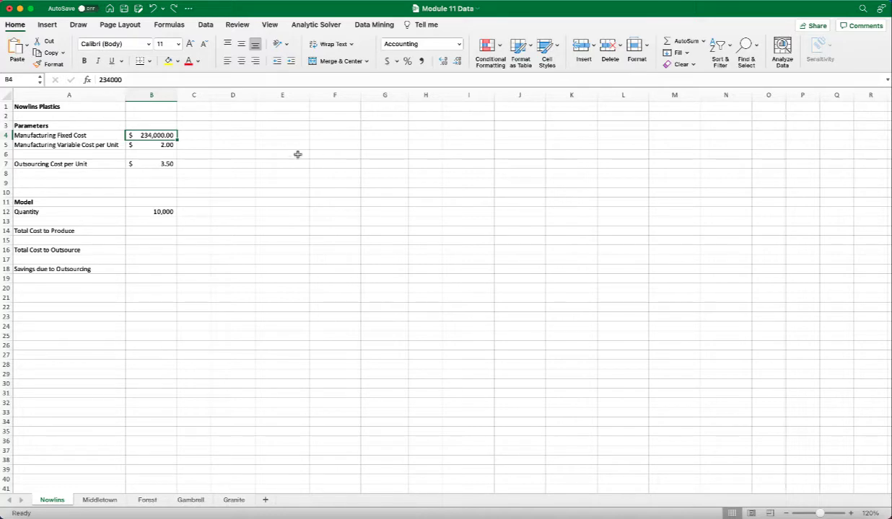
# - Review the model area, its manufacturing and outsourcing cost parameters, and the quantity in B12
pyautogui.click(232, 121)
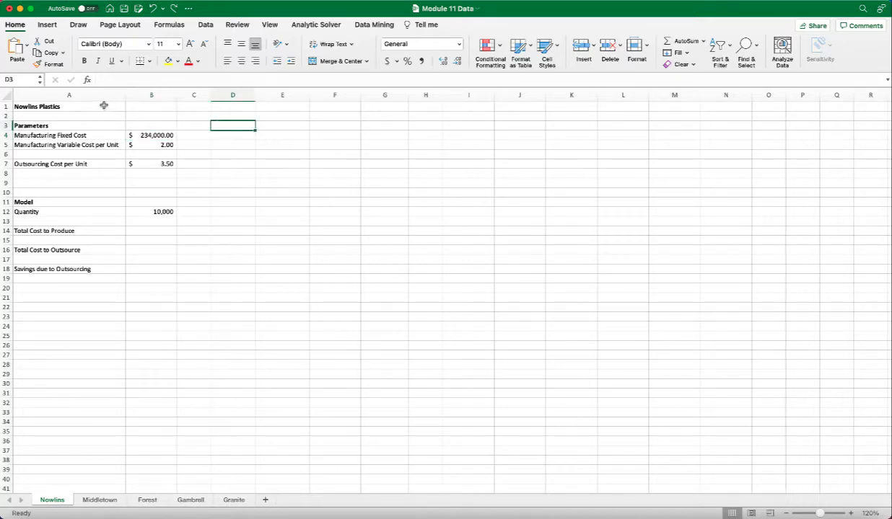
pyautogui.moveTo(103, 107); pyautogui.dragTo(198, 285)
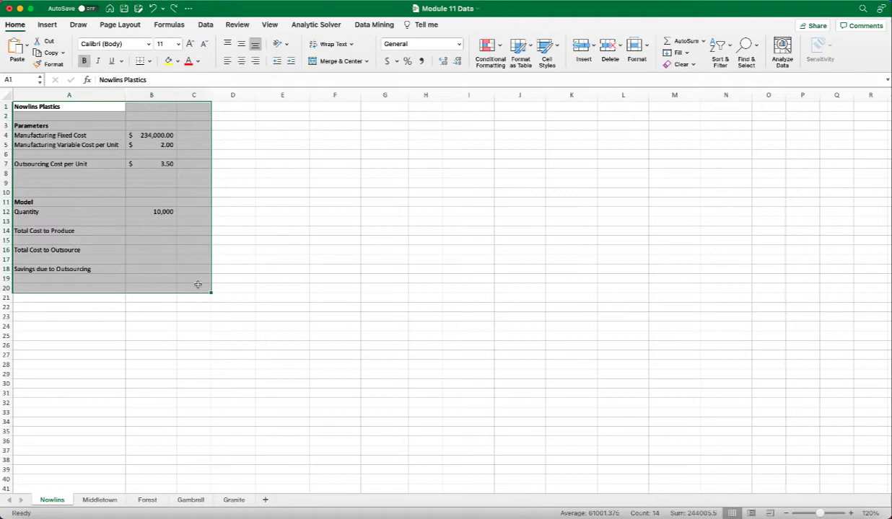
pyautogui.click(232, 202)
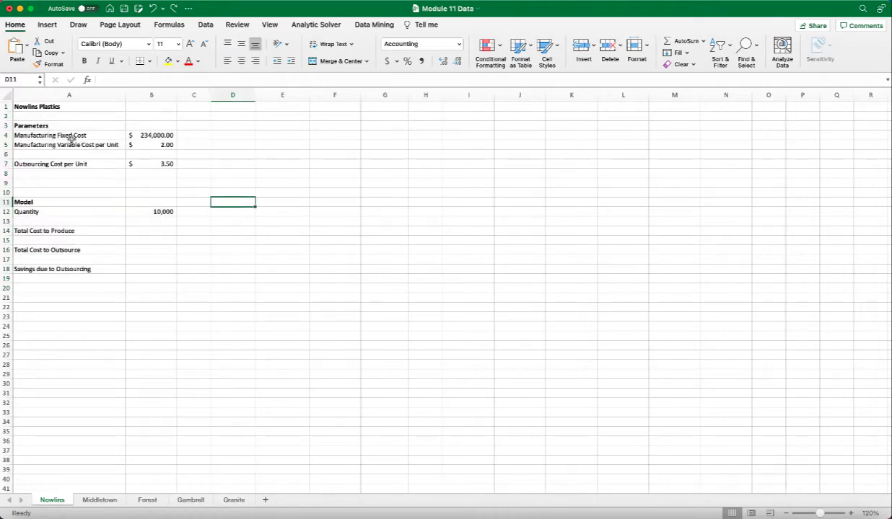
pyautogui.moveTo(69, 136); pyautogui.dragTo(144, 148)
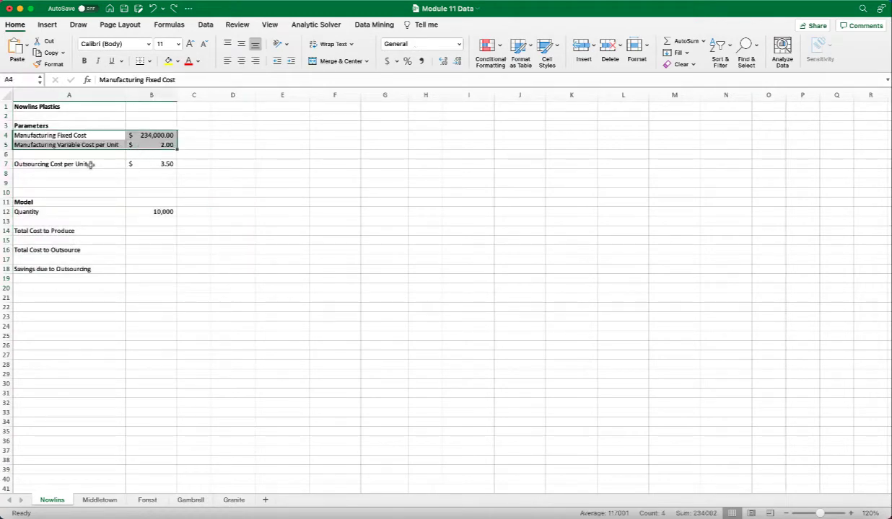
pyautogui.moveTo(93, 163); pyautogui.dragTo(146, 179)
pyautogui.click(193, 153)
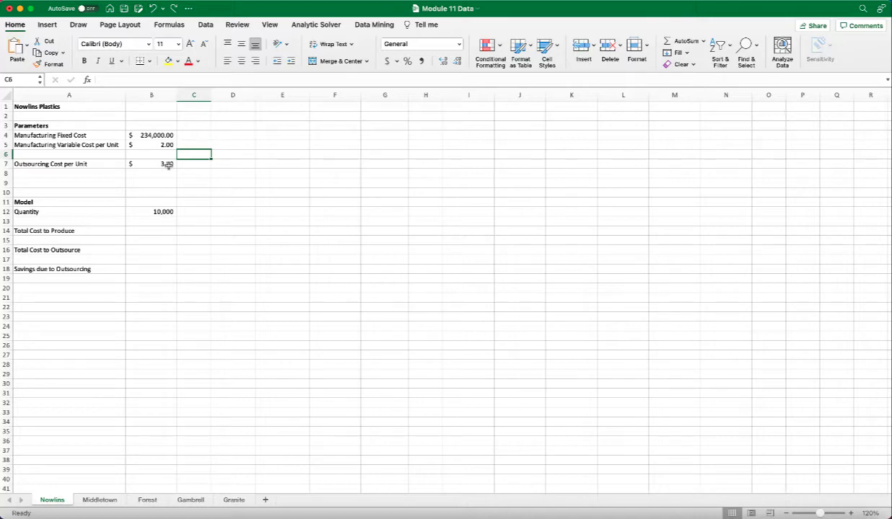
pyautogui.click(143, 208)
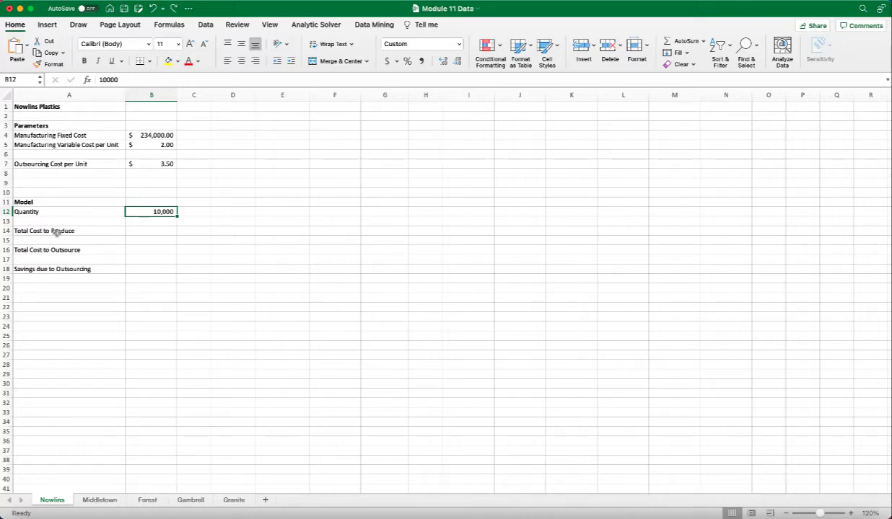
# - Enter =B4+B5*B12 in B14 for Total Cost to Produce
pyautogui.click(142, 232)
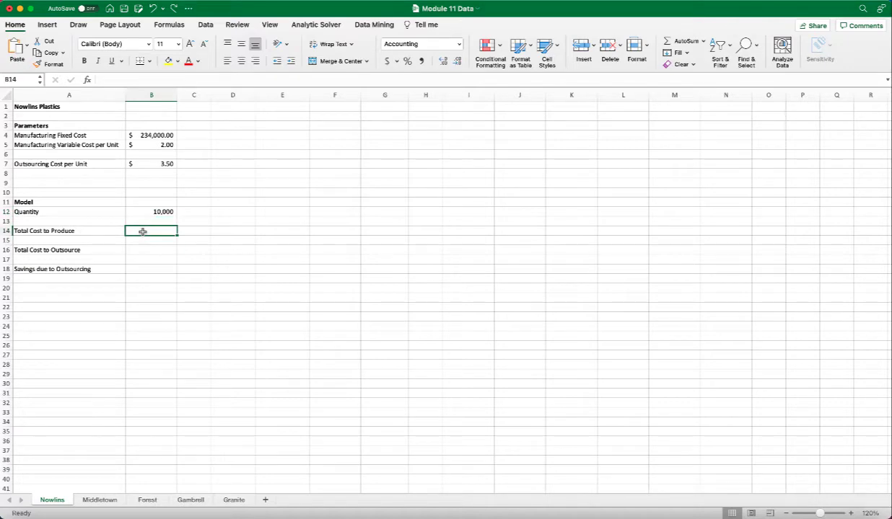
pyautogui.write('=')
pyautogui.click(144, 135)
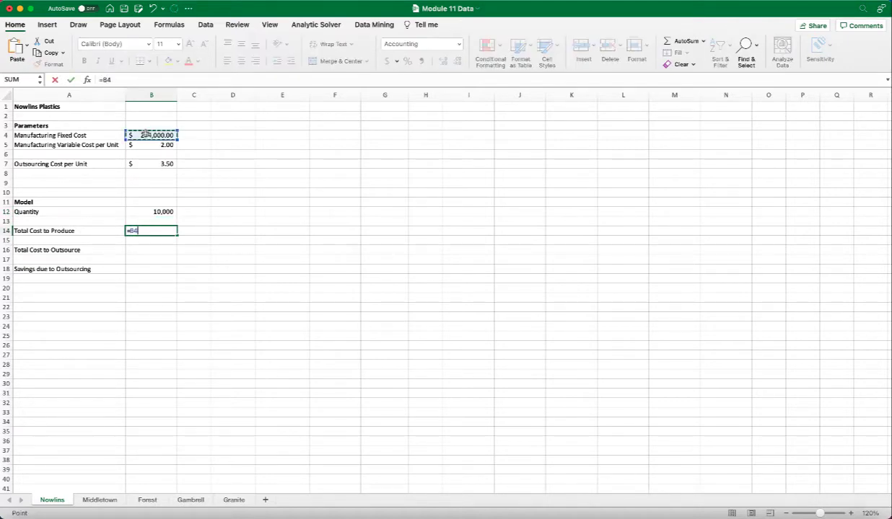
pyautogui.write('+')
pyautogui.click(167, 145)
pyautogui.write('*')
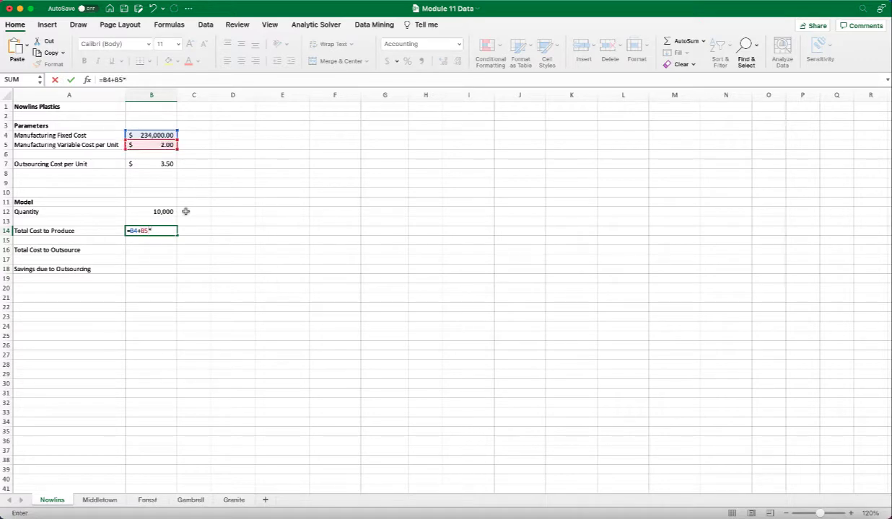
pyautogui.click(167, 212)
pyautogui.press('Return')
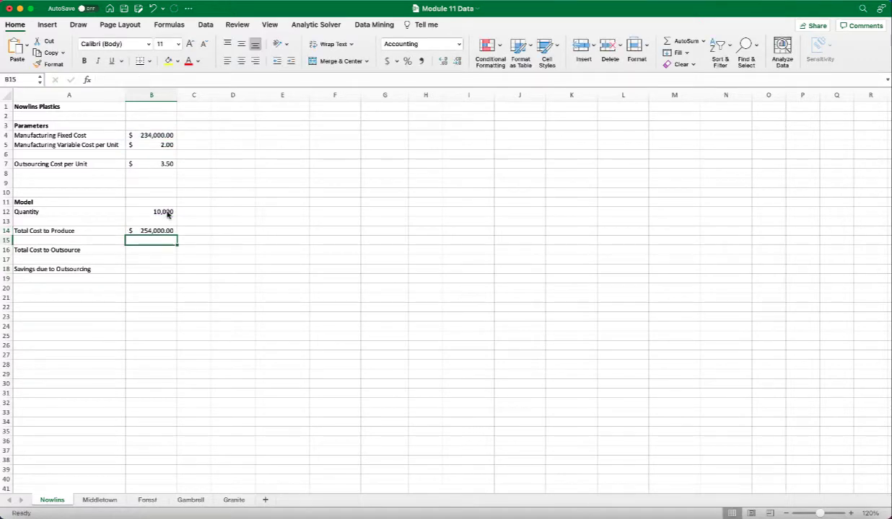
# - Enter =B7*B12 in B16 for Total Cost to Outsource
pyautogui.press('Down')
pyautogui.write('=')
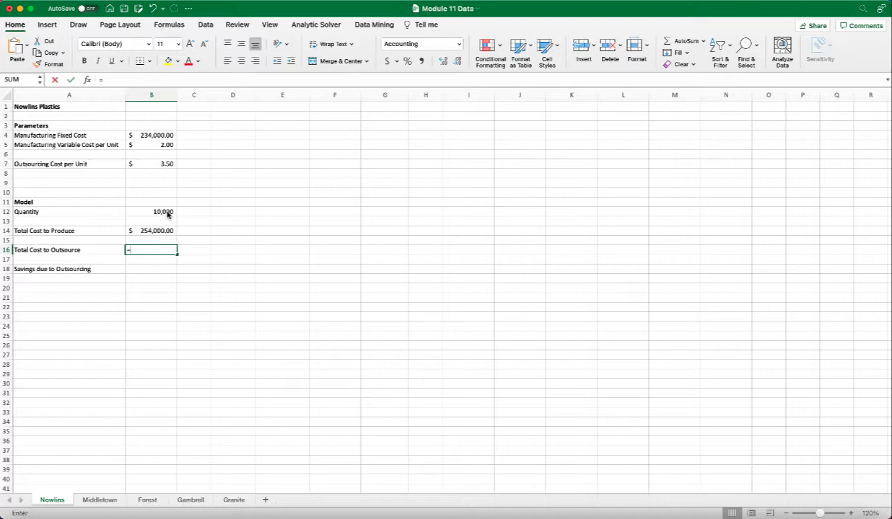
pyautogui.click(168, 165)
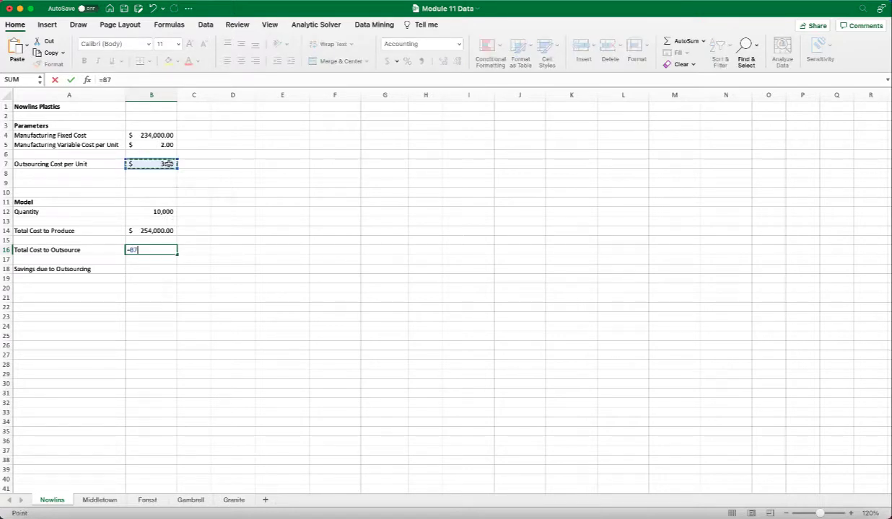
pyautogui.write('*')
pyautogui.click(167, 212)
pyautogui.press('Return')
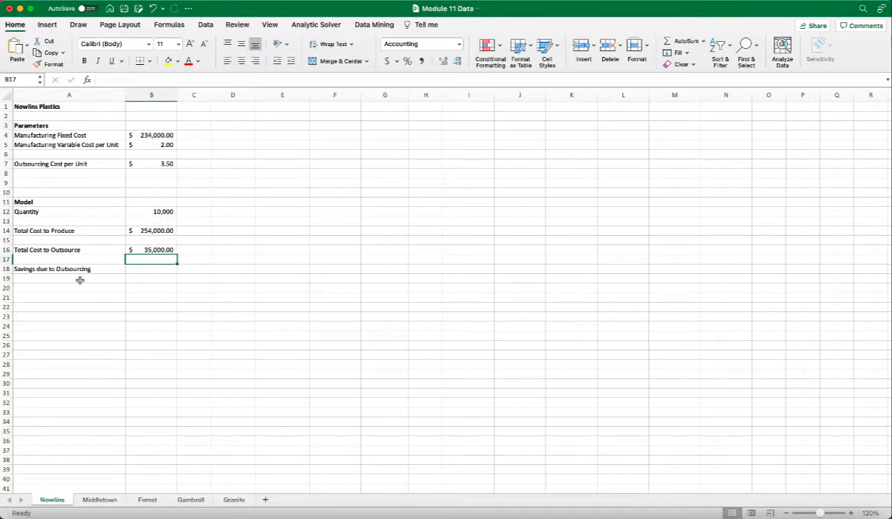
# - Enter =B14-B16 in B18 for Savings due to Outsourcing
pyautogui.click(152, 268)
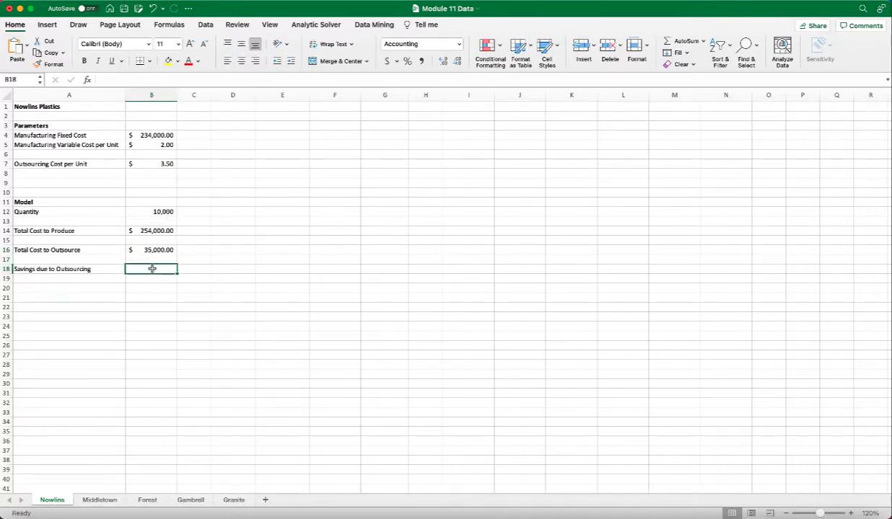
pyautogui.write('=')
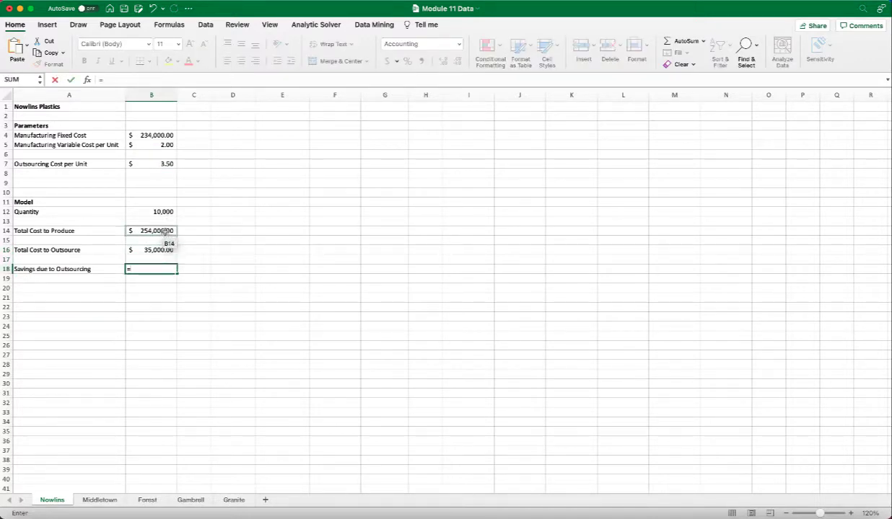
pyautogui.click(165, 231)
pyautogui.write('-')
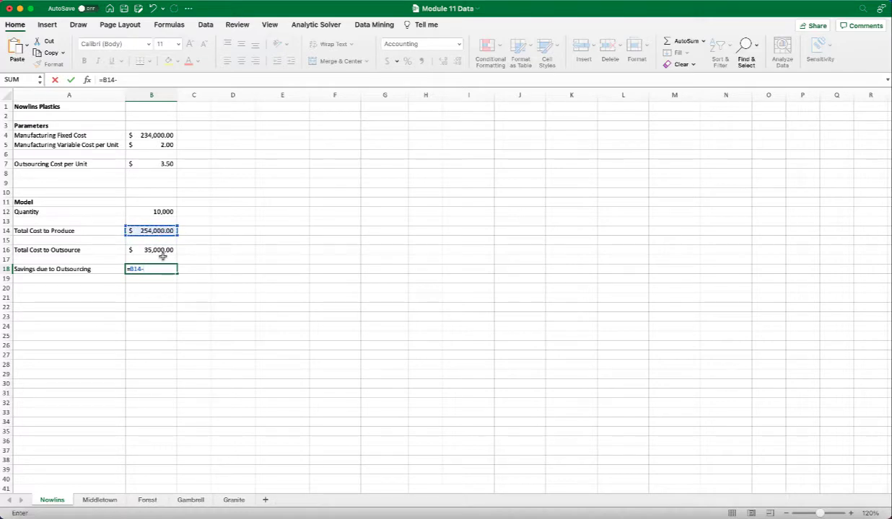
pyautogui.click(158, 249)
pyautogui.press('Return')
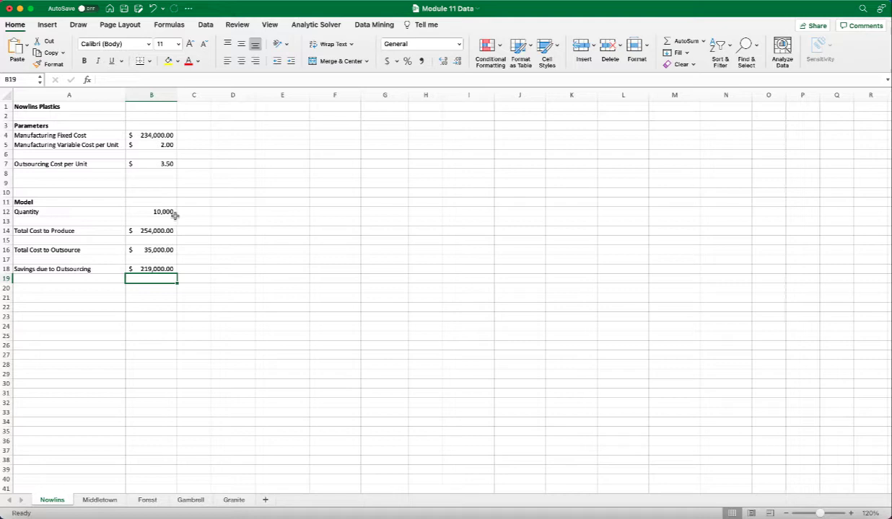
# - Try quantities of 100,000 and then 200,000 in B12, checking the savings in B18
pyautogui.click(166, 269)
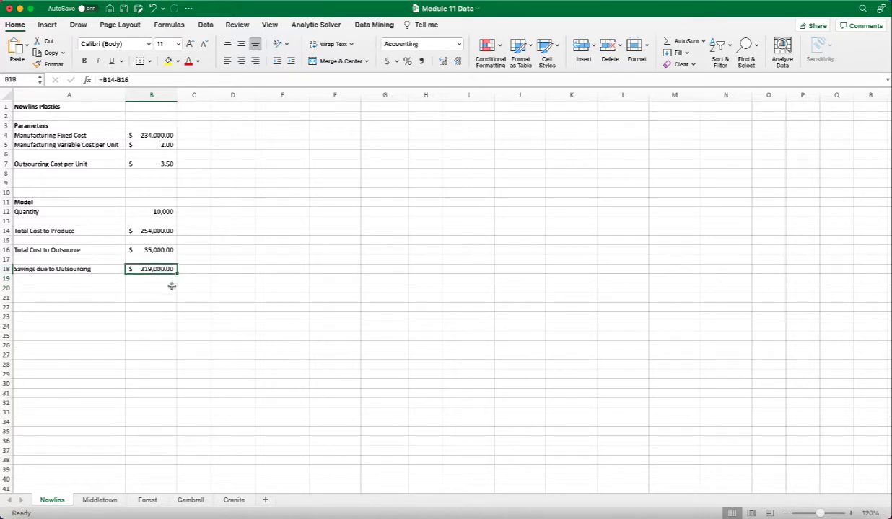
pyautogui.click(157, 210)
pyautogui.write('1')
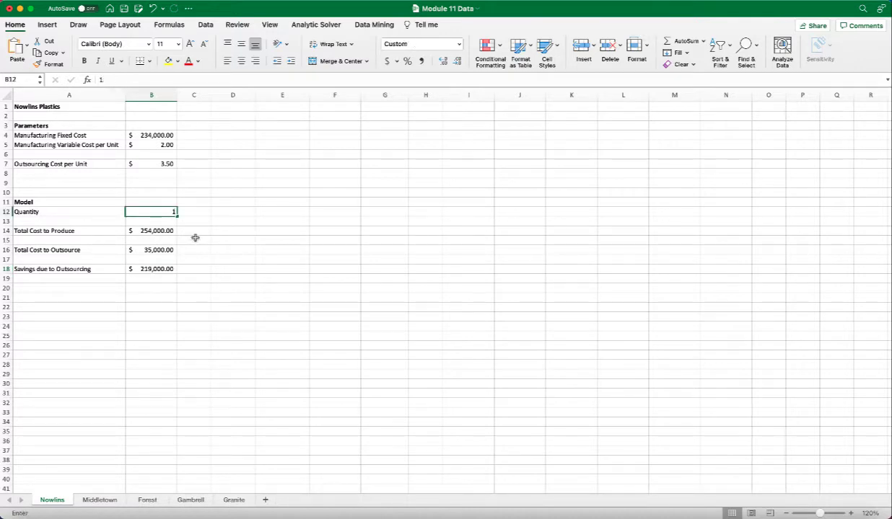
pyautogui.write('00,0000000')
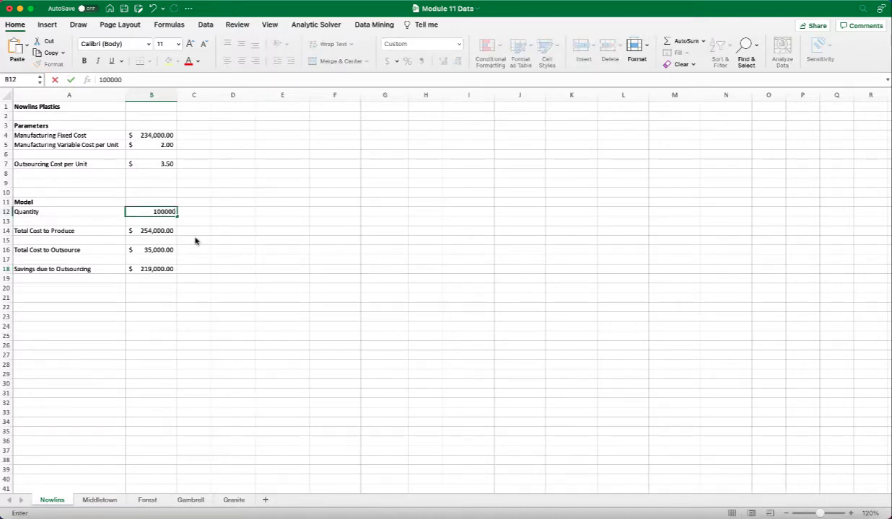
pyautogui.press('Return')
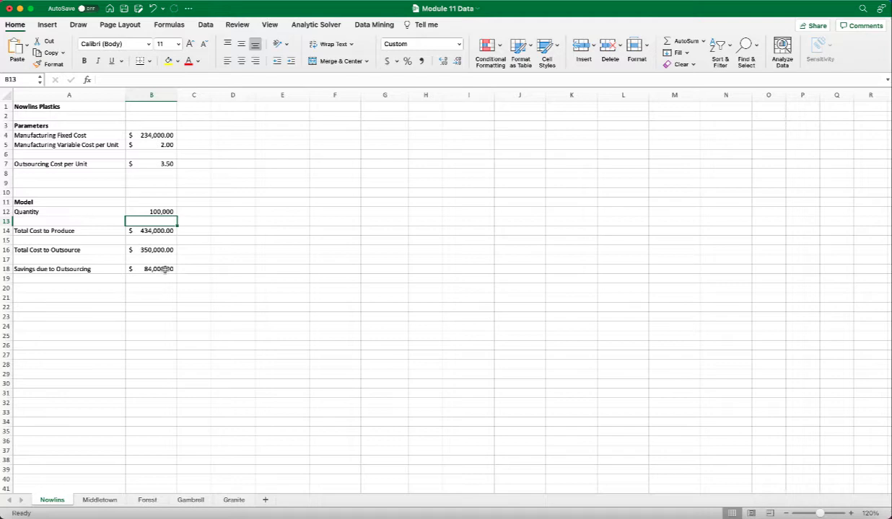
pyautogui.click(160, 211)
pyautogui.write('200000')
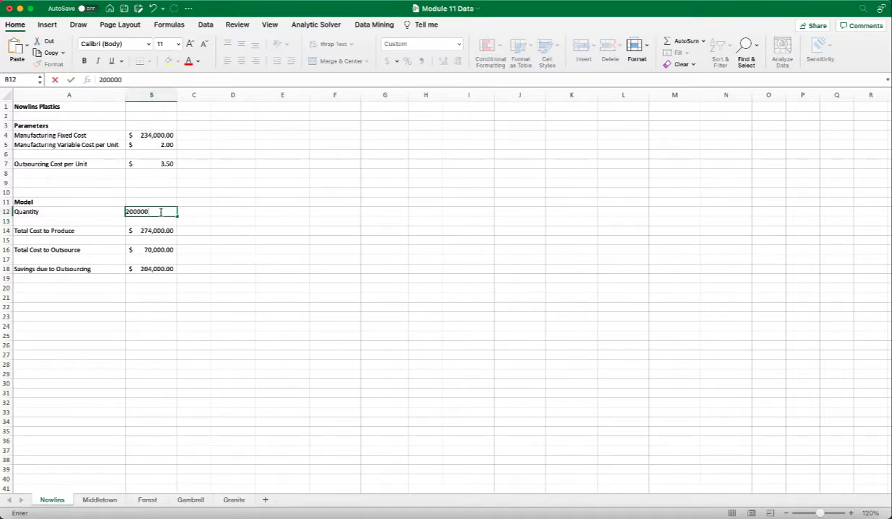
pyautogui.press('Return')
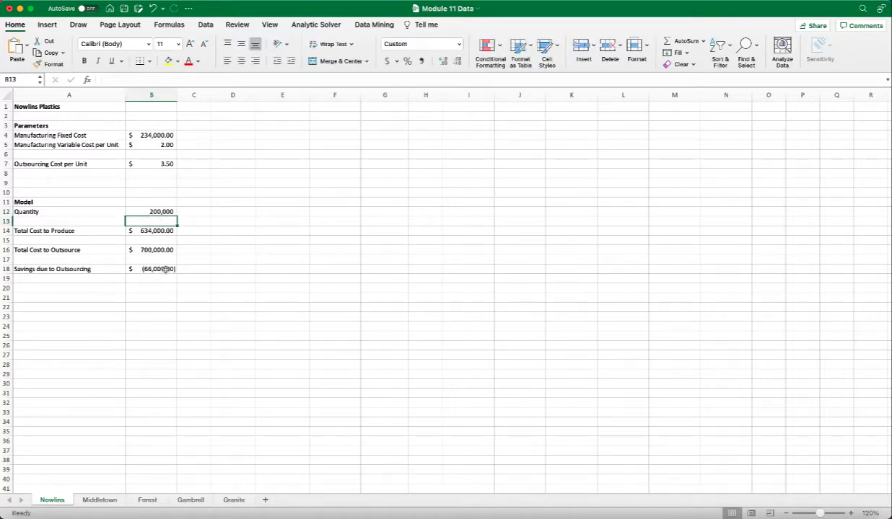
pyautogui.click(165, 270)
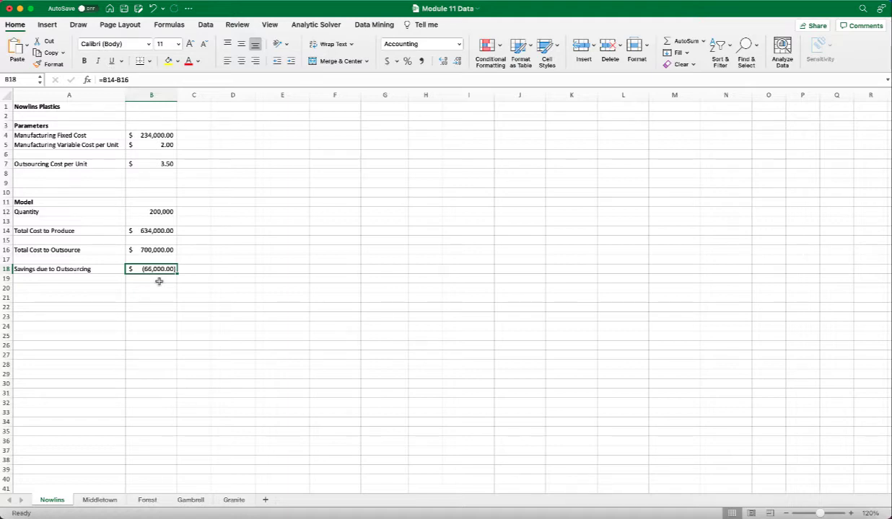
# - Try quantities of 150,000 and 175,000 in B12, checking the savings in B18 each time
pyautogui.click(165, 212)
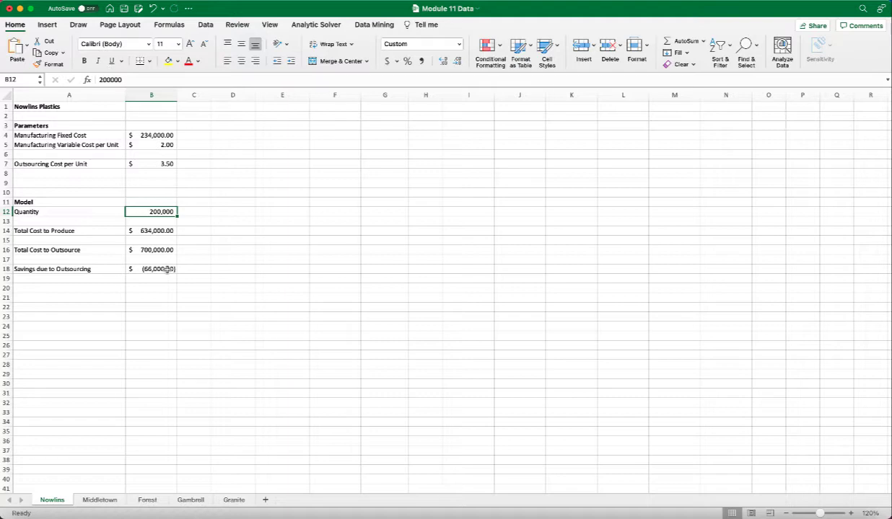
pyautogui.write('15')
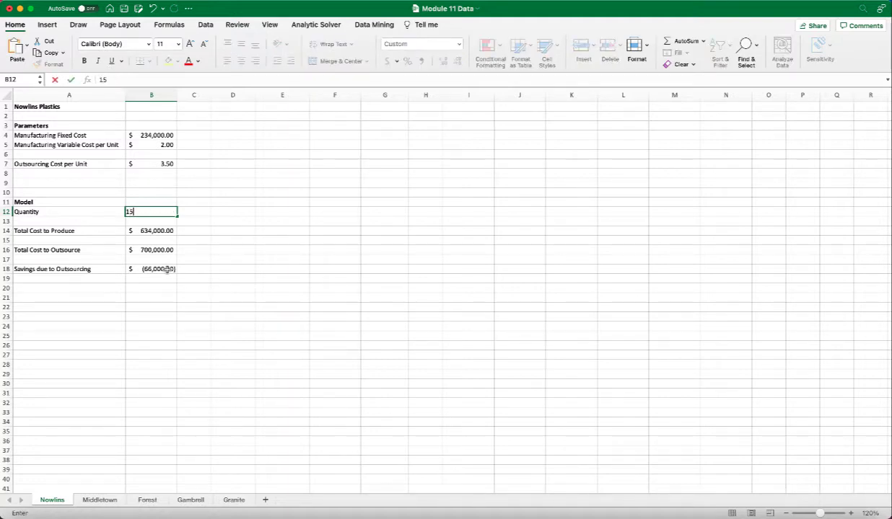
pyautogui.write('0,0000')
pyautogui.press('Return')
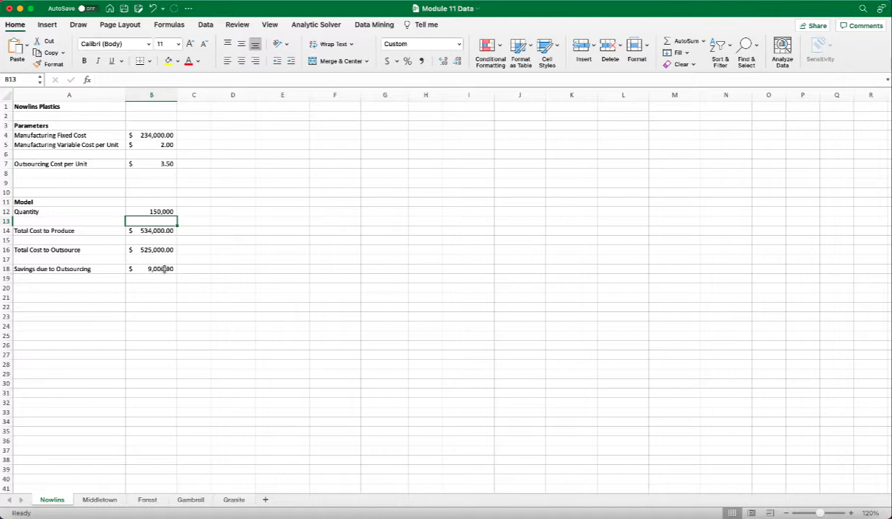
pyautogui.click(158, 269)
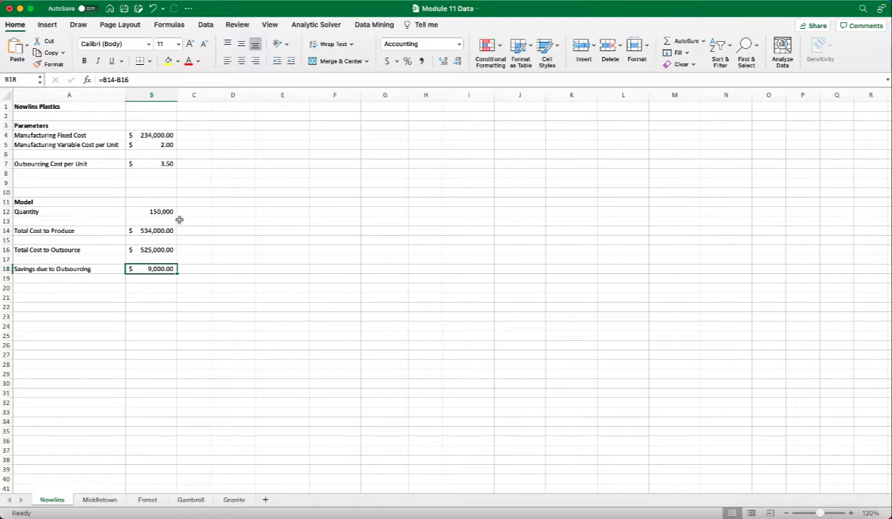
pyautogui.click(151, 210)
pyautogui.press('BackSpace')
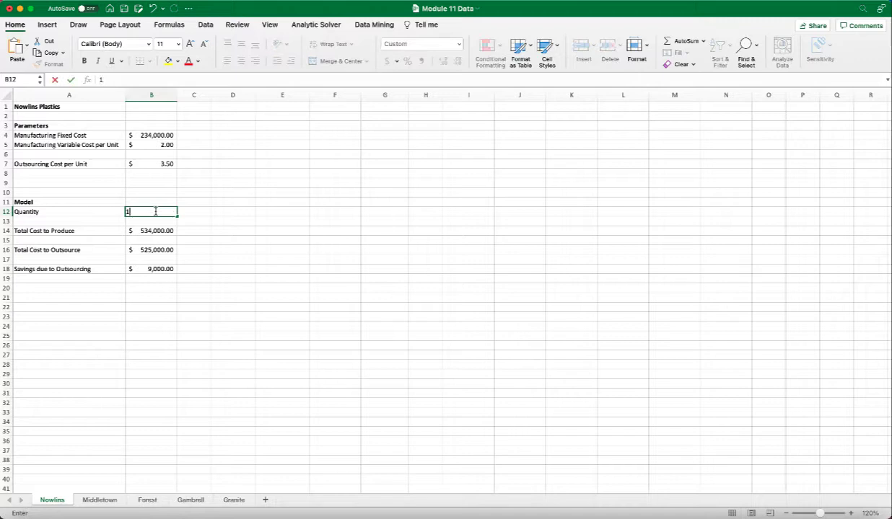
pyautogui.write('17')
pyautogui.press('BackSpace')
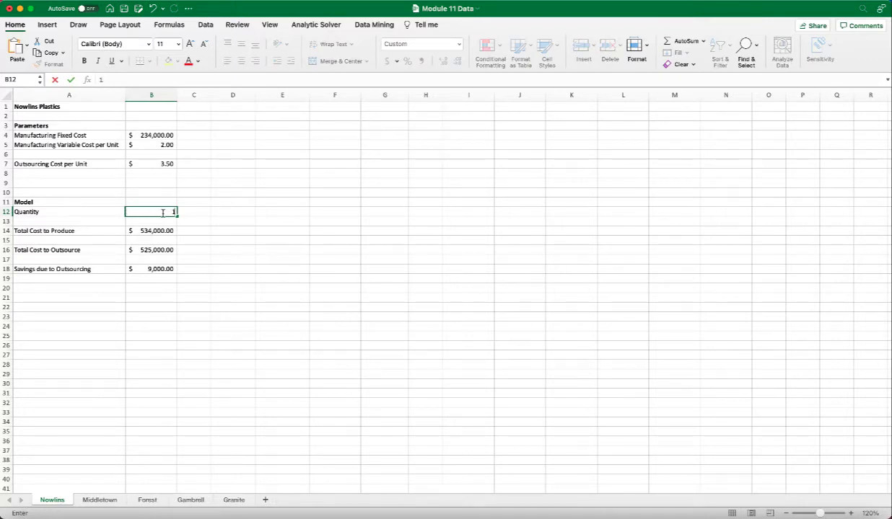
pyautogui.write('75000')
pyautogui.press('Return')
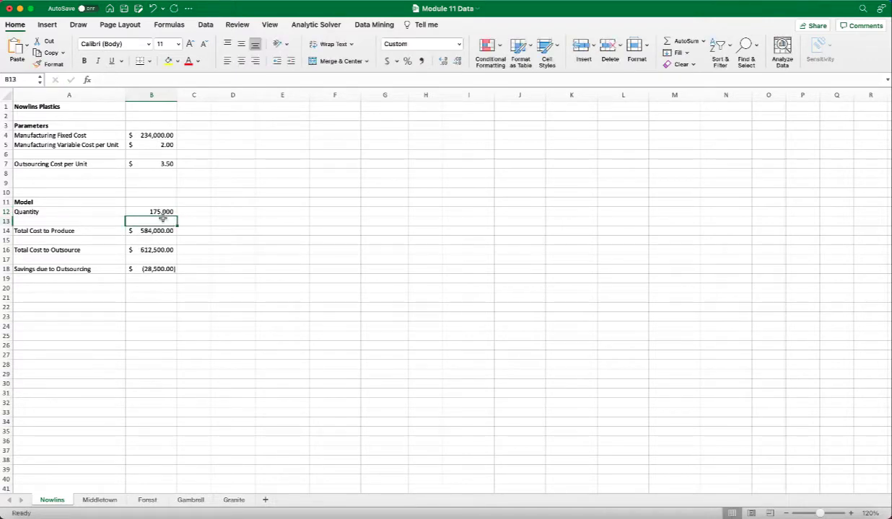
pyautogui.click(160, 268)
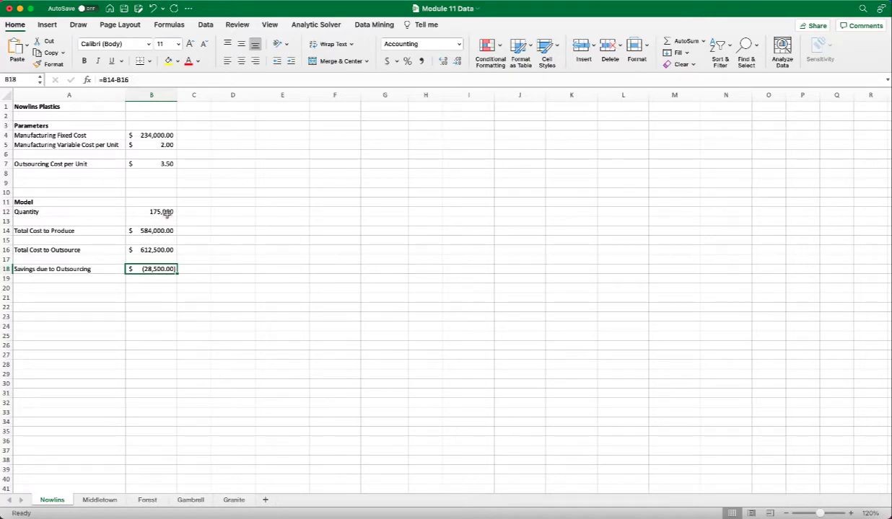
# - Try 162,000, then confirm zero savings at the 156,000 break-even quantity
pyautogui.click(167, 213)
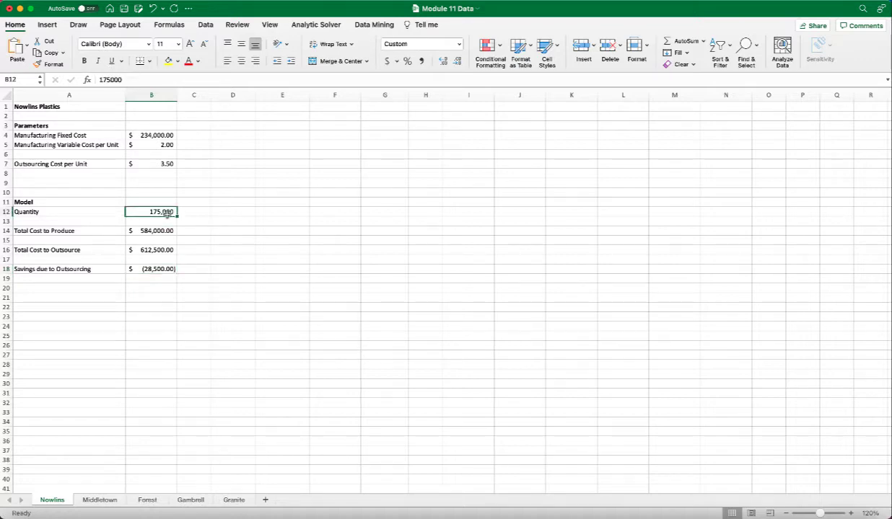
pyautogui.write('16')
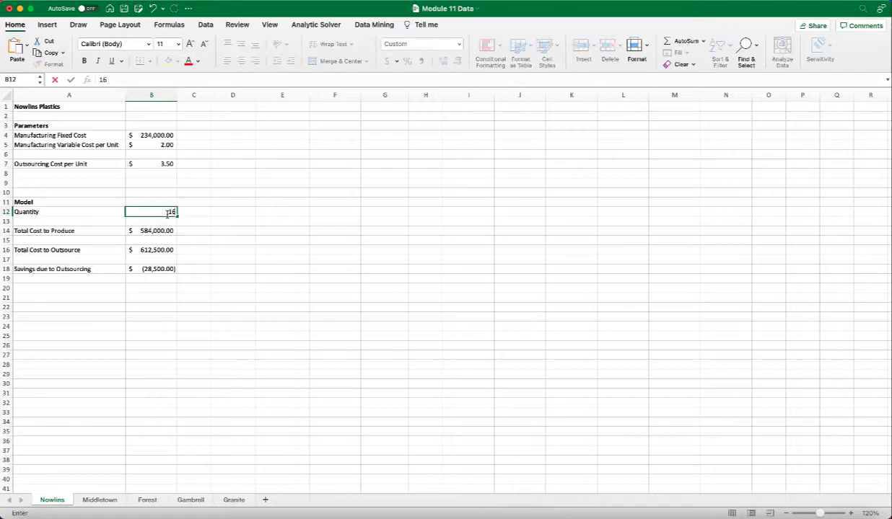
pyautogui.write('2,0000')
pyautogui.press('Return')
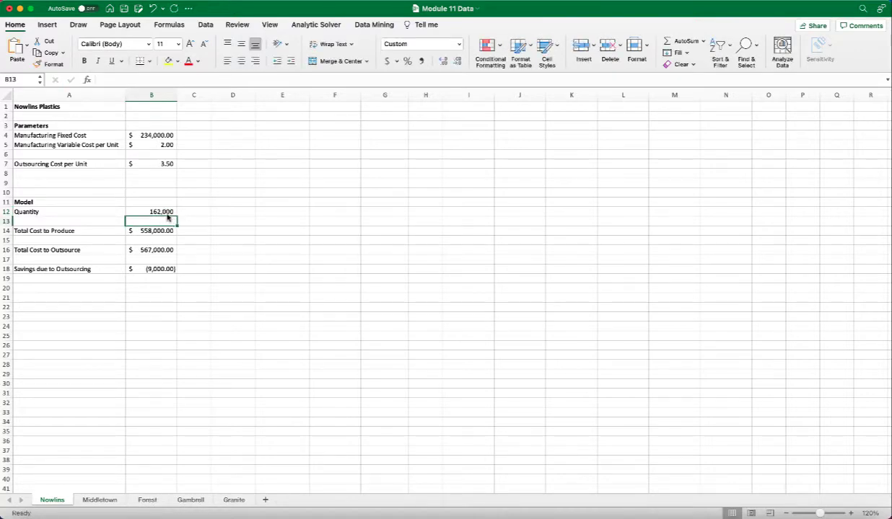
pyautogui.click(165, 269)
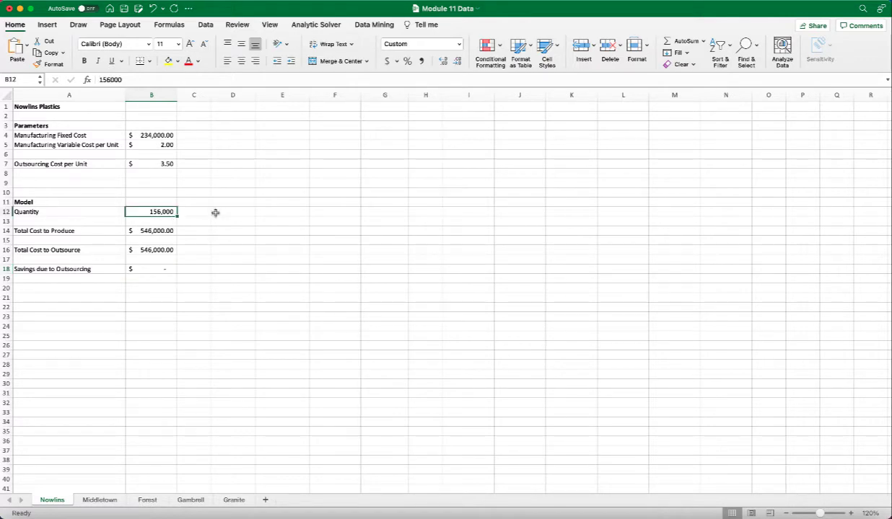
pyautogui.click(155, 267)
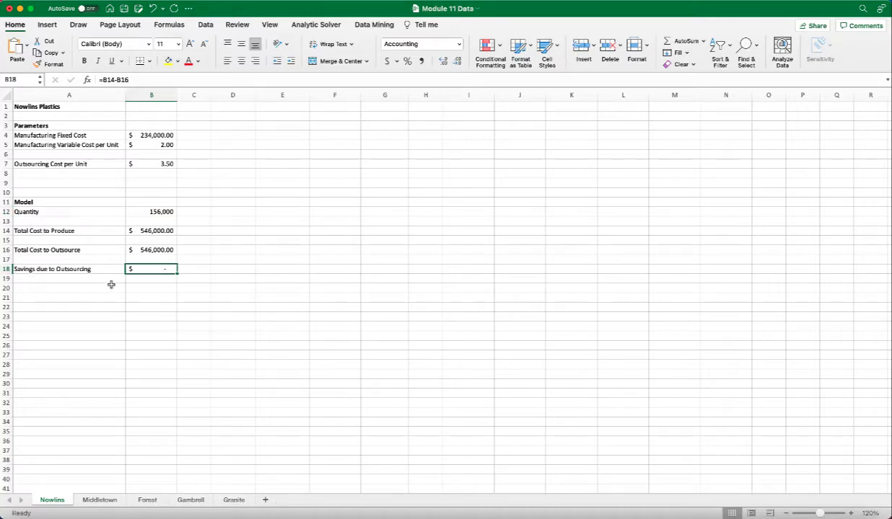
pyautogui.click(159, 209)
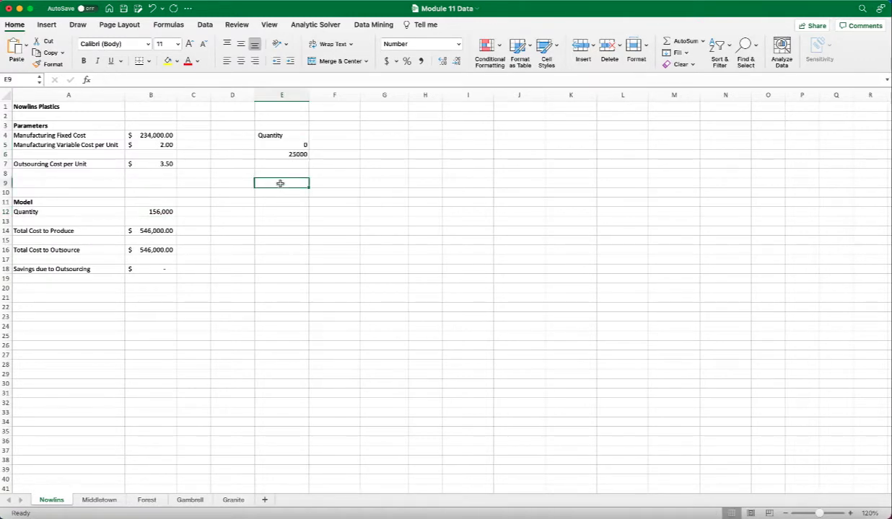
# - Extend the Quantity series in column E from 0 to 300000 in steps of 25000
pyautogui.click(288, 135)
pyautogui.click(296, 145)
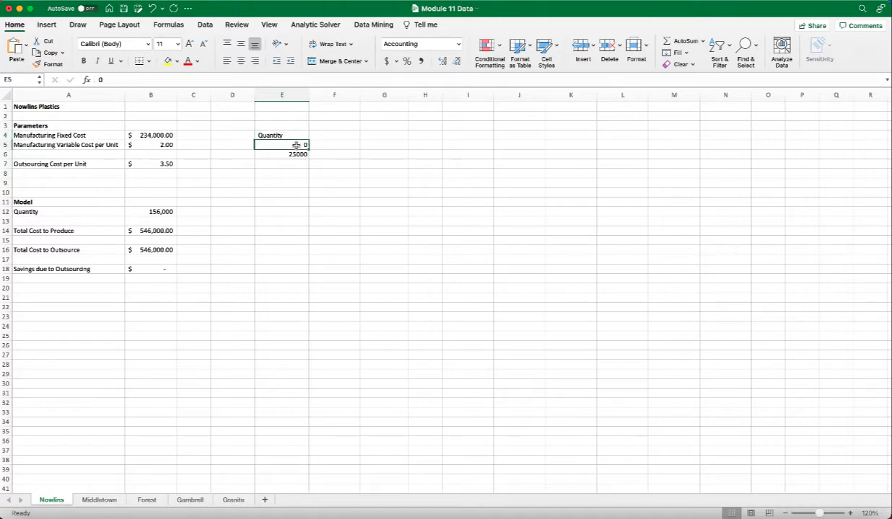
pyautogui.click(292, 154)
pyautogui.moveTo(305, 145); pyautogui.dragTo(311, 262)
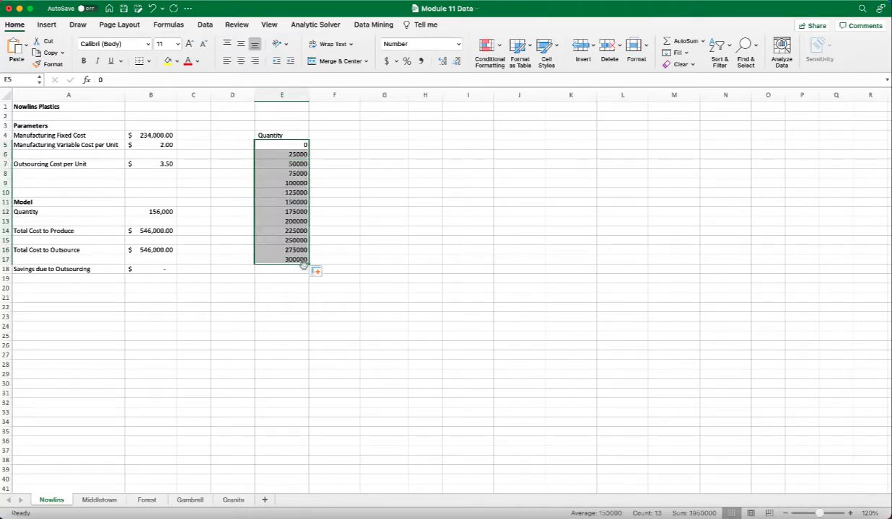
# - Paste the Savings due to Outsourcing heading in F3, link F4 to =B18, and select E4:F17
pyautogui.click(336, 127)
pyautogui.write('Savings due to Outsourcing')
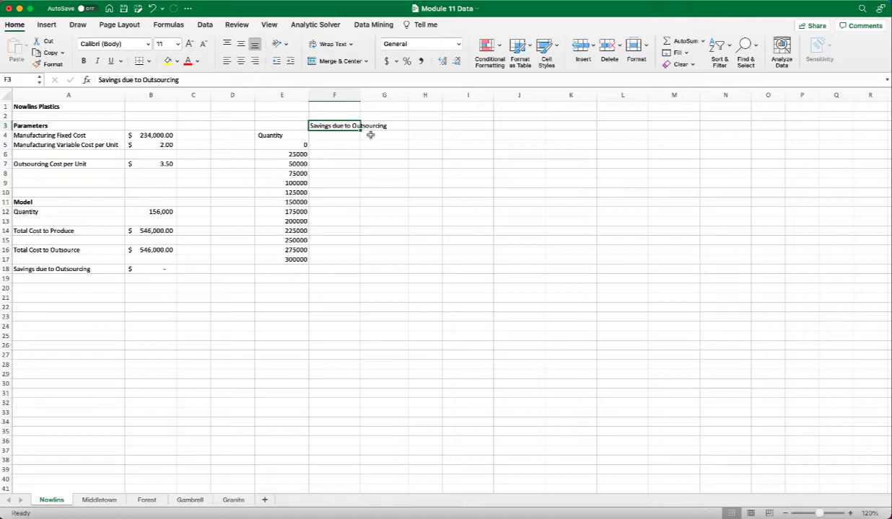
pyautogui.click(342, 136)
pyautogui.write('=')
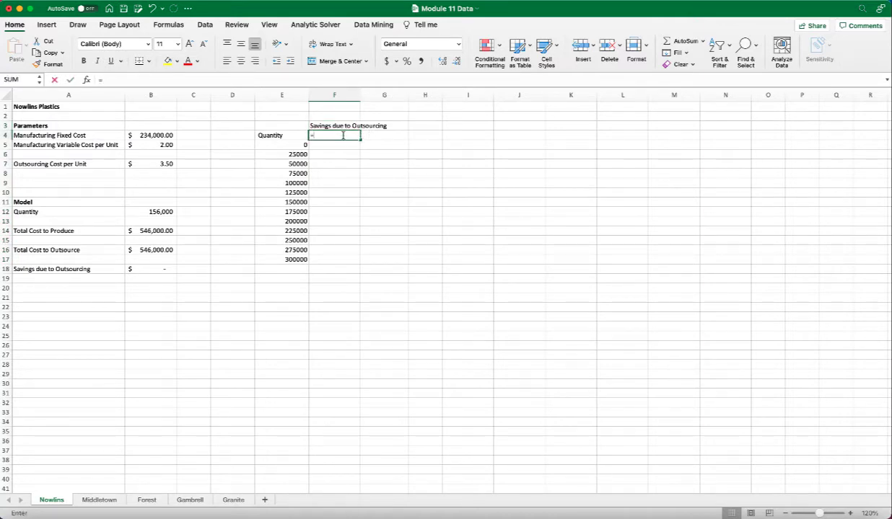
pyautogui.click(158, 269)
pyautogui.press('Return')
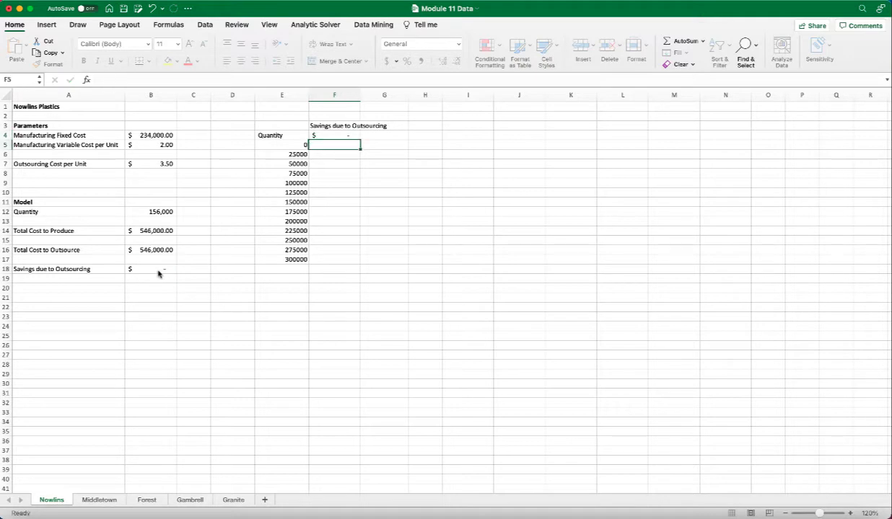
pyautogui.click(205, 25)
pyautogui.moveTo(271, 136); pyautogui.dragTo(343, 263)
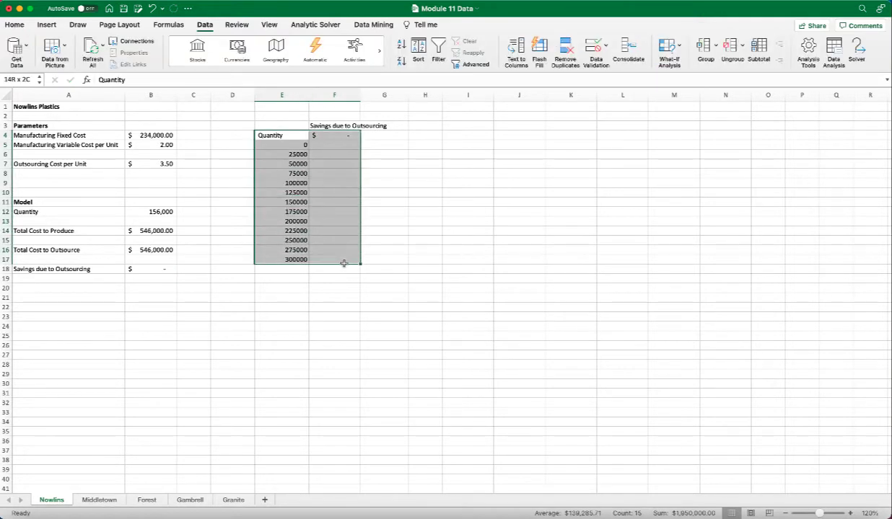
# - Start a What-If Data Table with $B$12 as the column input cell
pyautogui.click(205, 25)
pyautogui.click(675, 46)
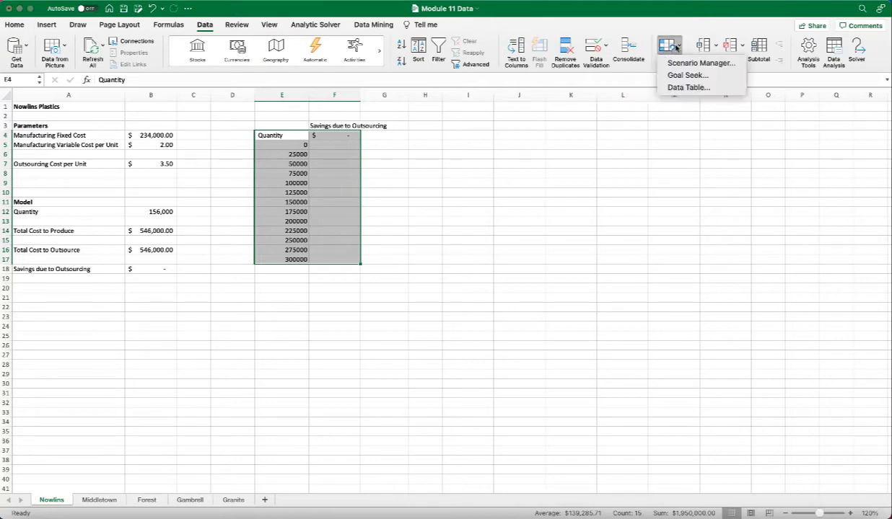
pyautogui.click(681, 89)
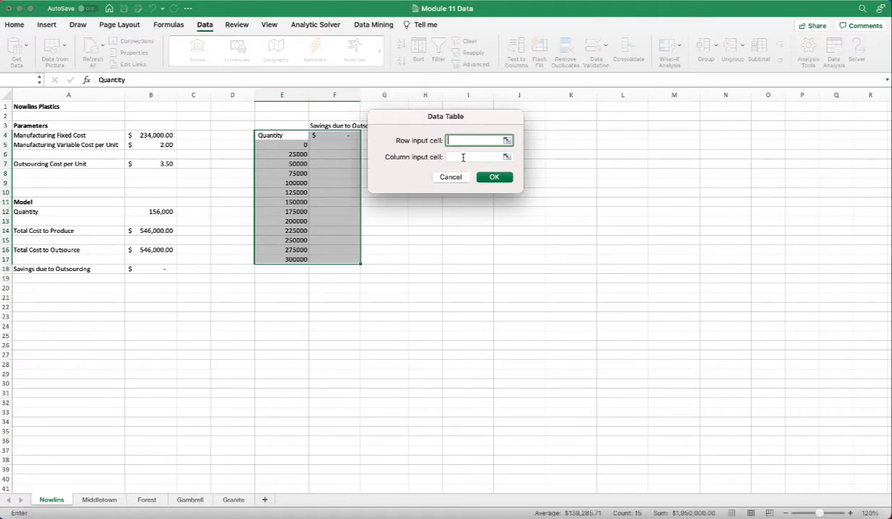
pyautogui.click(463, 157)
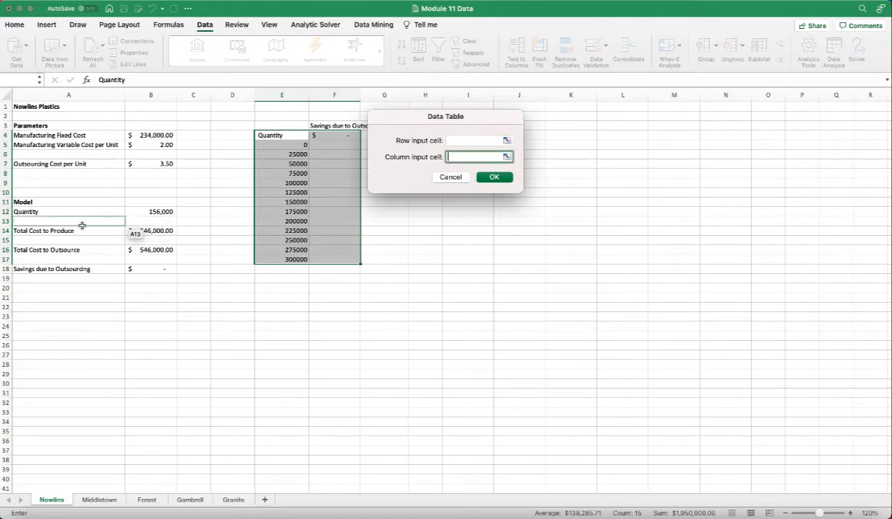
pyautogui.click(148, 212)
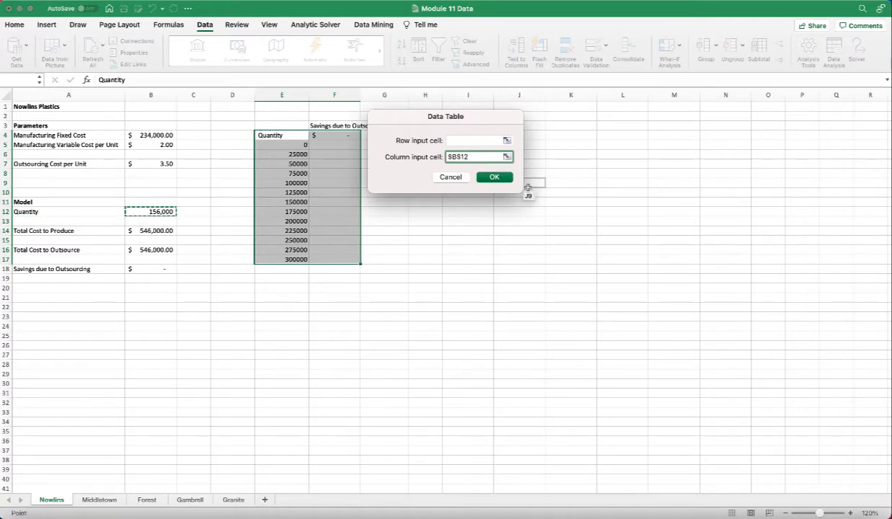
# - Generate the one-way data table and inspect its TABLE formulas against the quantities
pyautogui.click(494, 177)
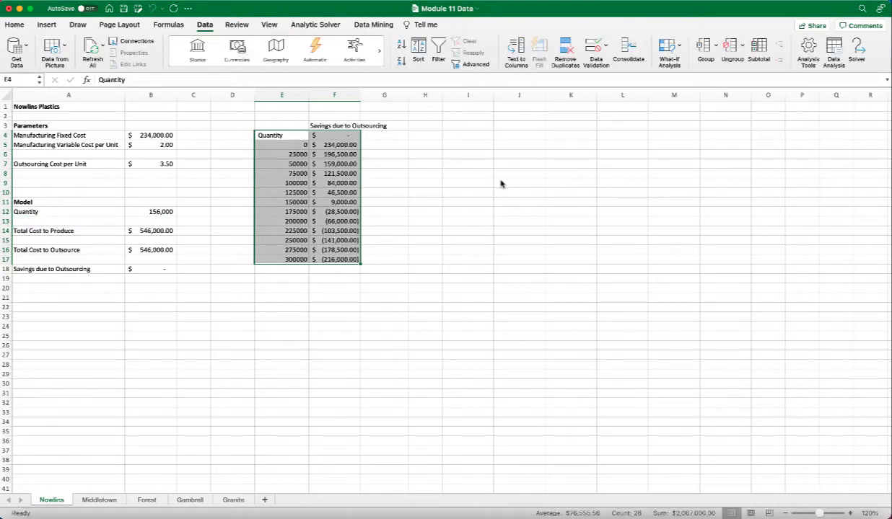
pyautogui.click(426, 174)
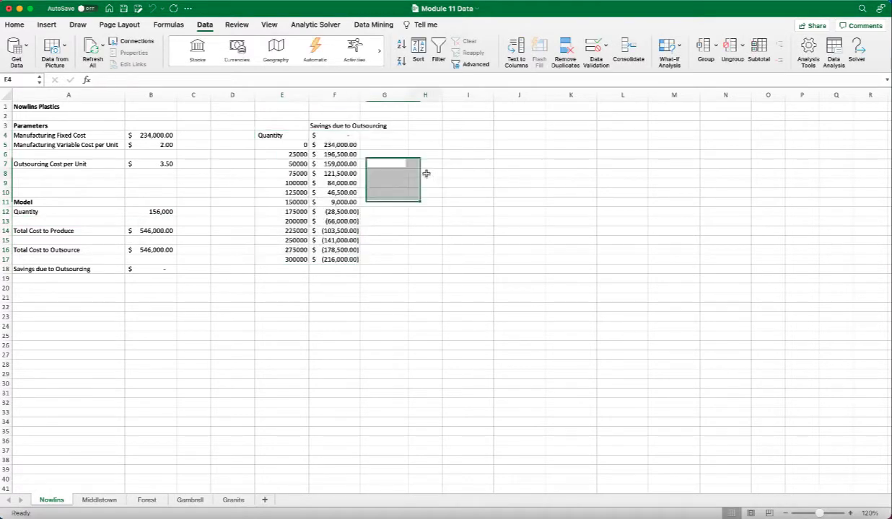
pyautogui.click(337, 145)
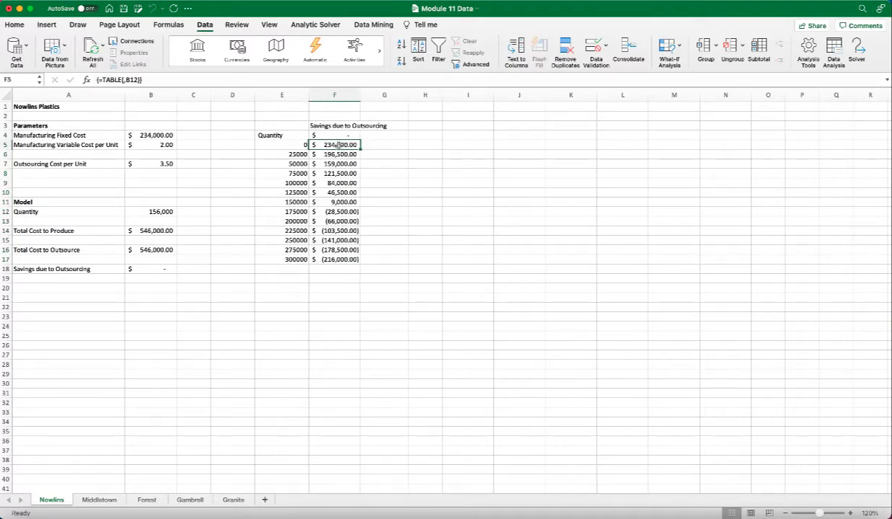
pyautogui.click(286, 147)
pyautogui.click(336, 173)
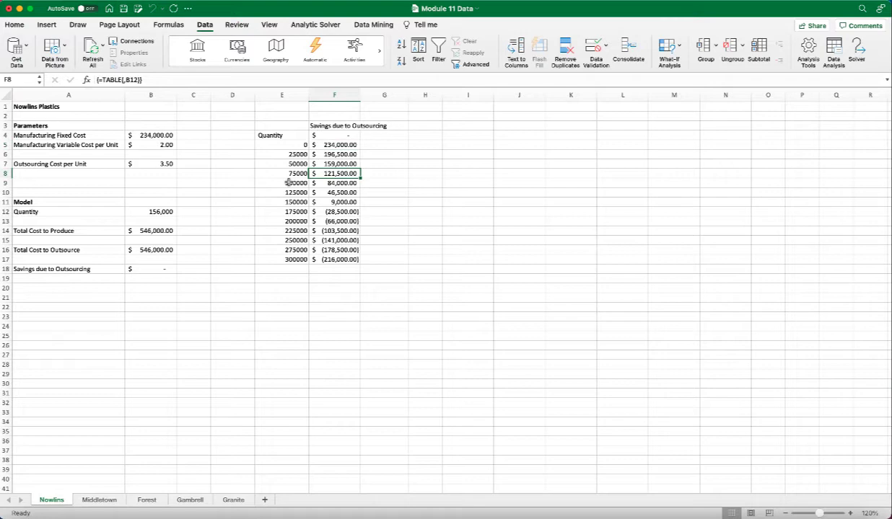
pyautogui.click(278, 192)
pyautogui.click(337, 192)
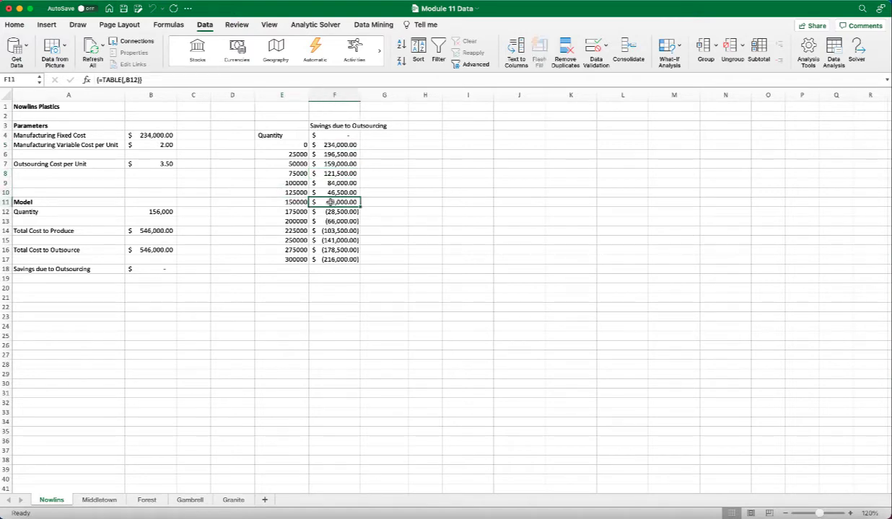
pyautogui.click(284, 202)
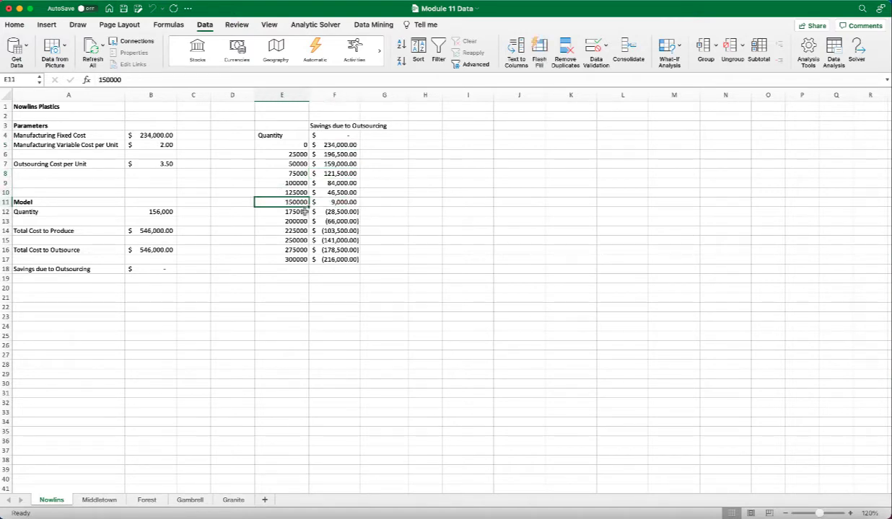
pyautogui.click(293, 211)
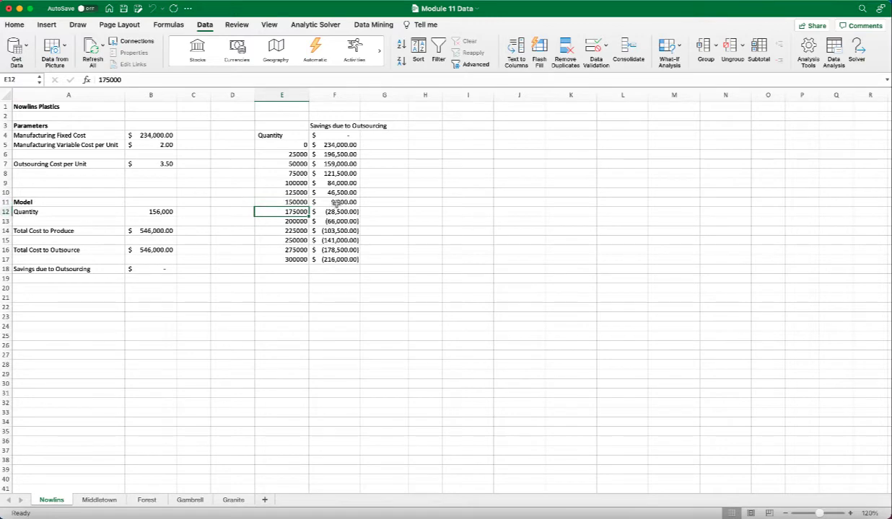
# - Review the savings at 150000 and 175000 units and the whole one-way table
pyautogui.moveTo(336, 202); pyautogui.dragTo(325, 209)
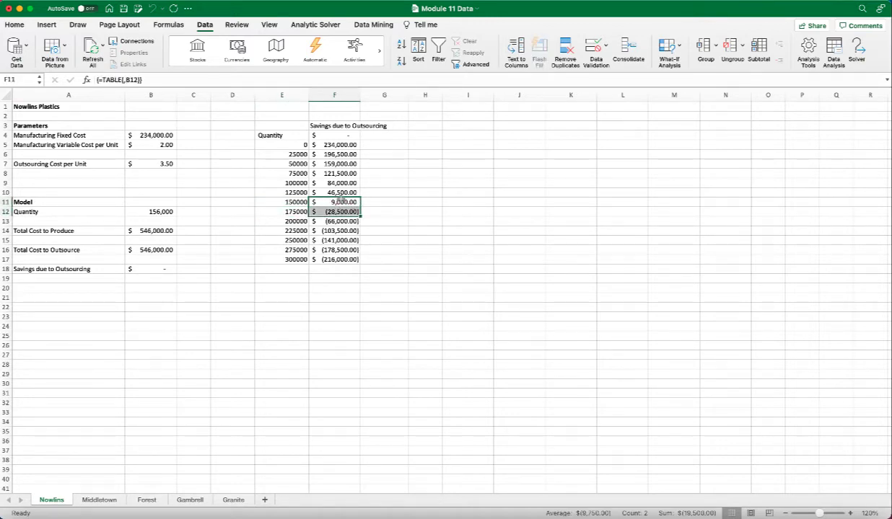
pyautogui.click(351, 202)
pyautogui.click(351, 211)
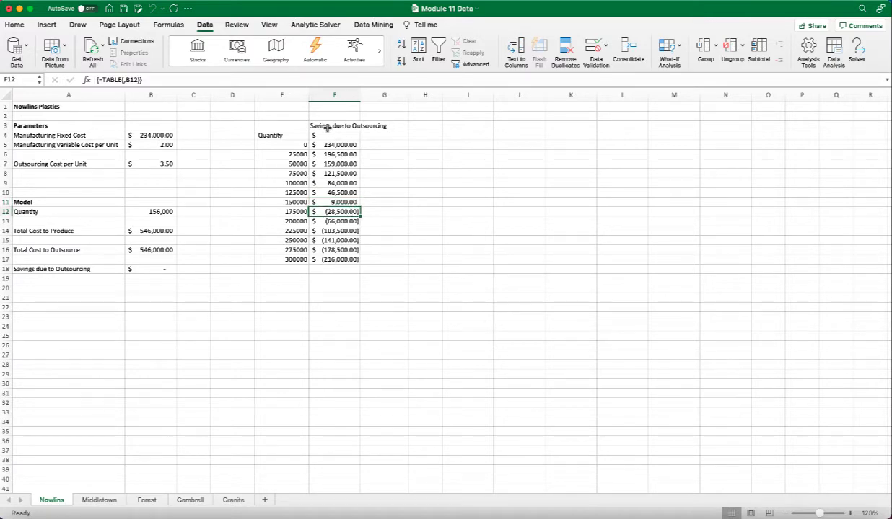
pyautogui.click(433, 147)
pyautogui.moveTo(275, 127); pyautogui.dragTo(338, 260)
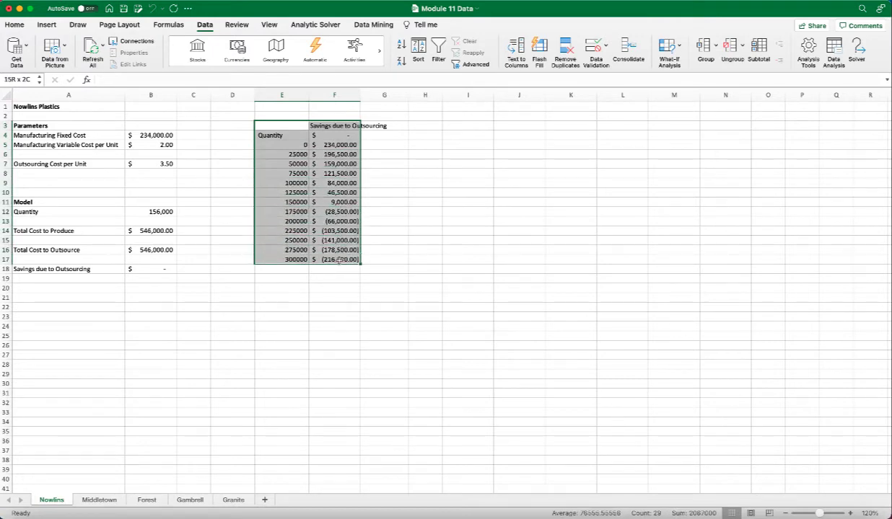
pyautogui.click(473, 144)
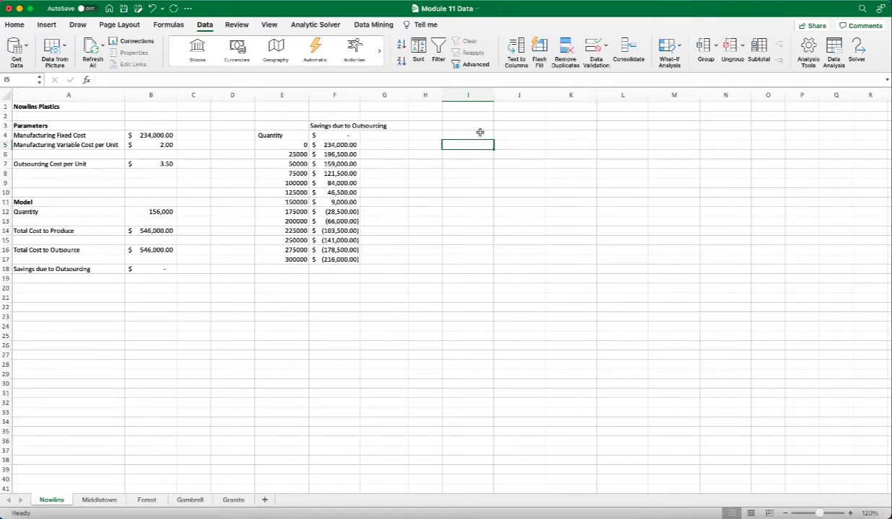
# - Copy the 0–300000 quantities into column I and link I4 to =B18
pyautogui.moveTo(295, 144); pyautogui.dragTo(294, 259)
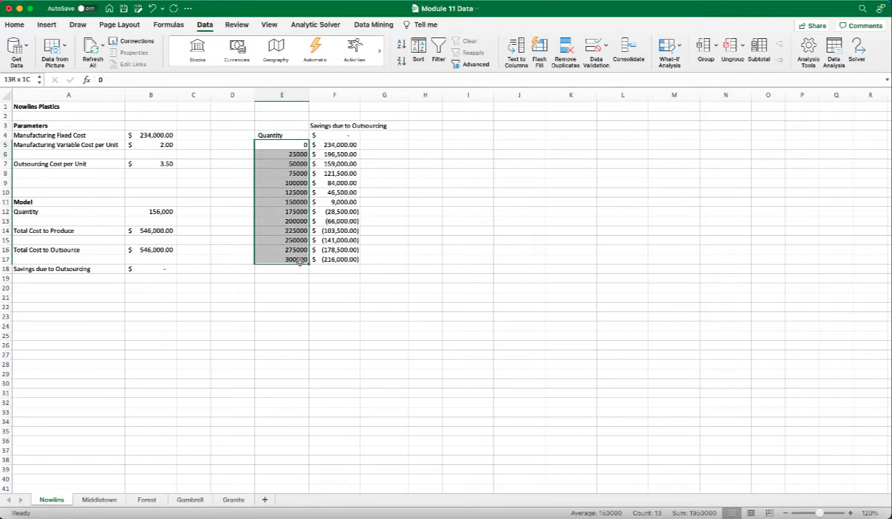
pyautogui.press('cmd+c')
pyautogui.click(468, 144)
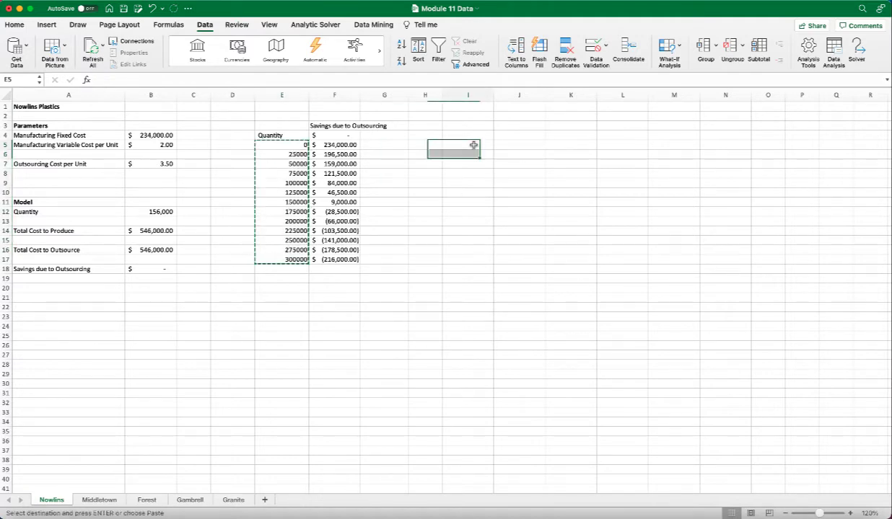
pyautogui.press('super+v')
pyautogui.click(483, 135)
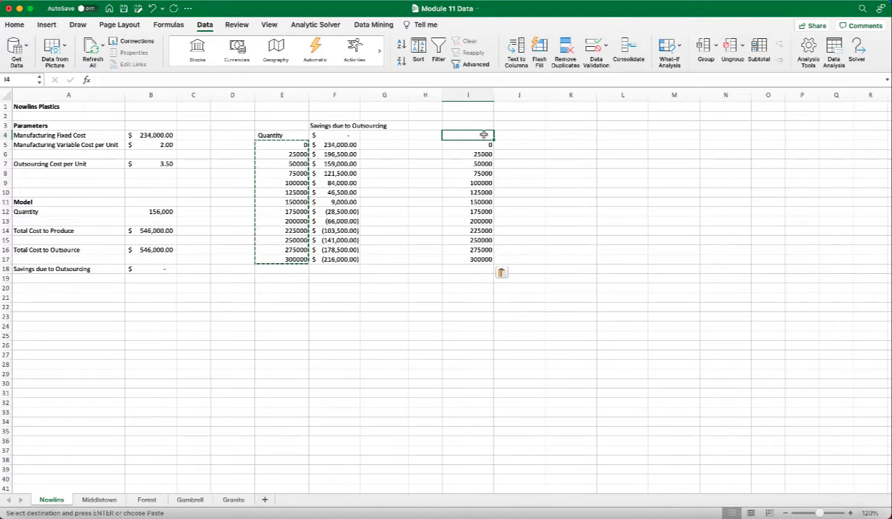
pyautogui.write('=')
pyautogui.click(144, 269)
pyautogui.press('Return')
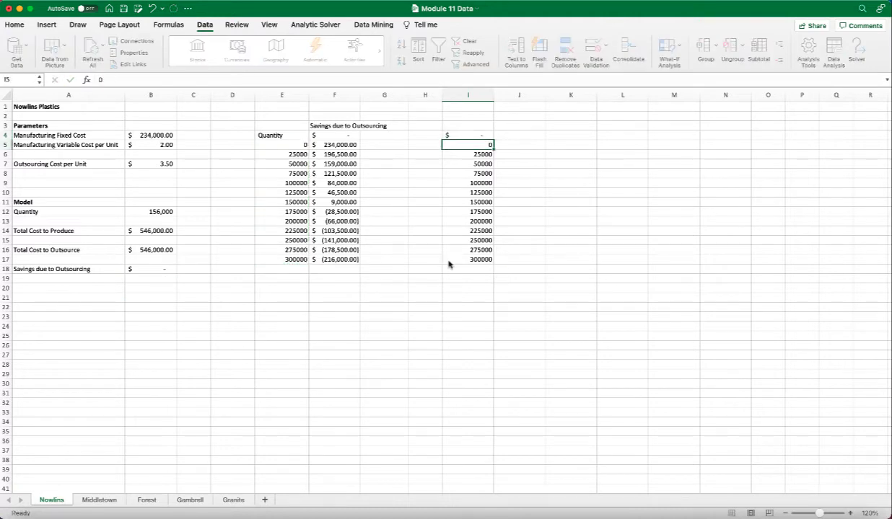
# - Copy the Outsourcing Cost per Unit label into J3 as the cost heading
pyautogui.click(535, 134)
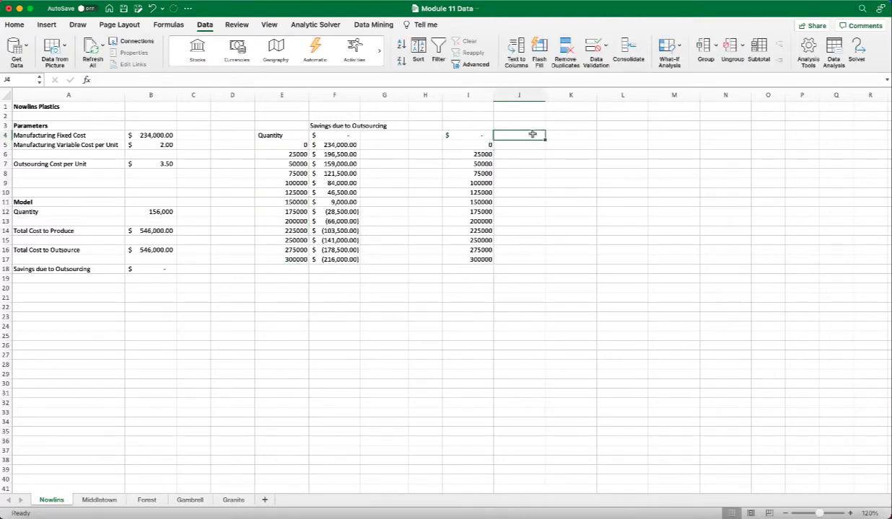
pyautogui.click(49, 164)
pyautogui.press('super+c')
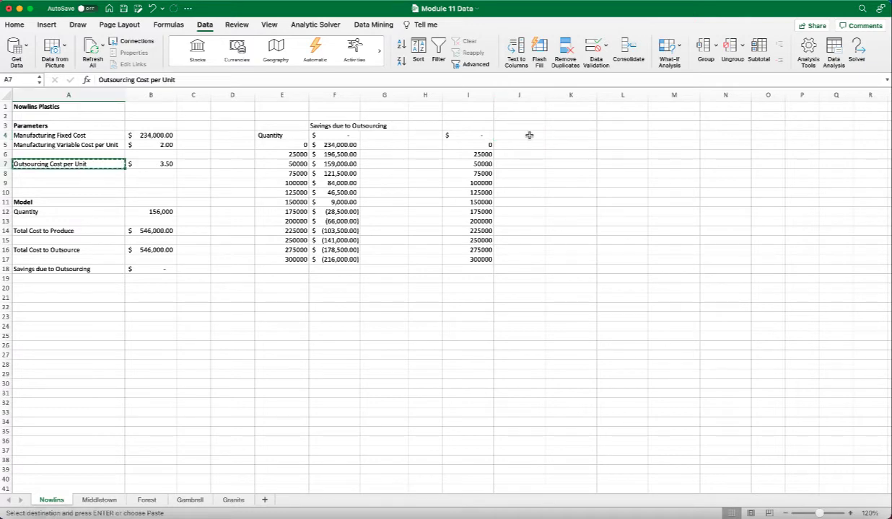
pyautogui.click(531, 128)
pyautogui.press('super+v')
pyautogui.click(518, 137)
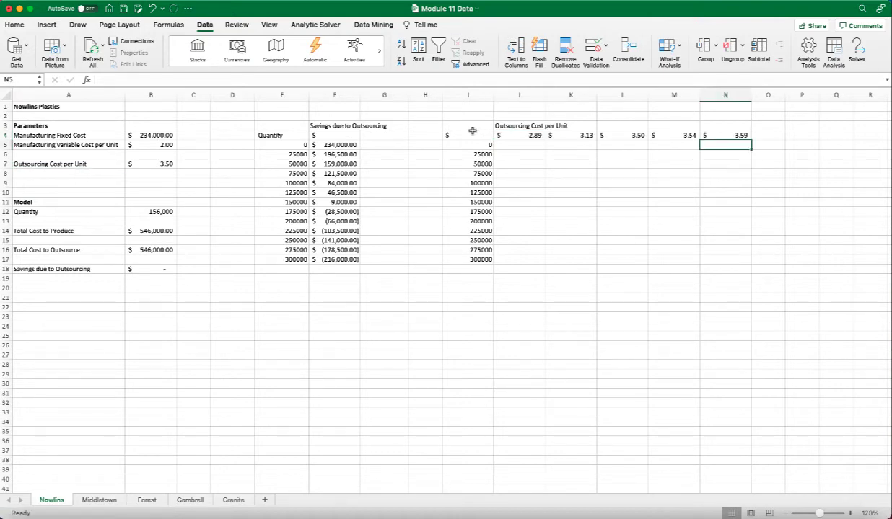
# - Build a two-way data table on I4:N17 with row input B7 and column input B12
pyautogui.moveTo(470, 135); pyautogui.dragTo(706, 264)
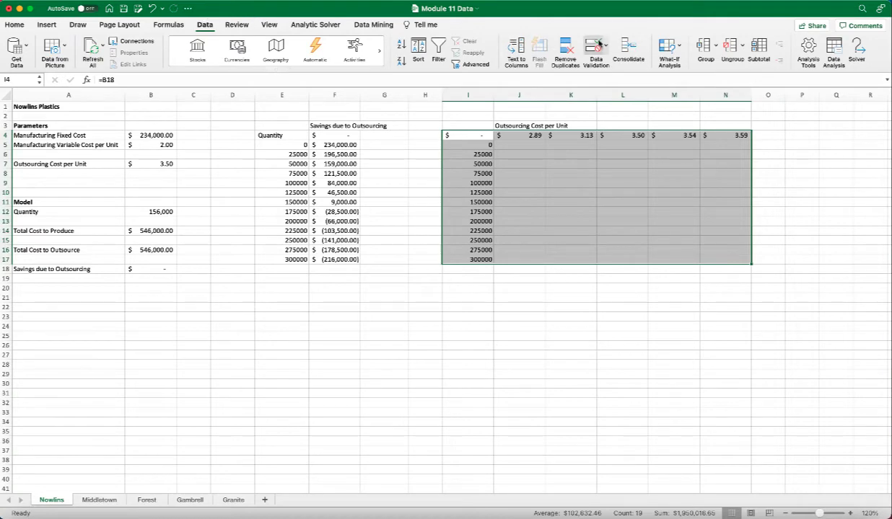
pyautogui.click(669, 46)
pyautogui.click(687, 88)
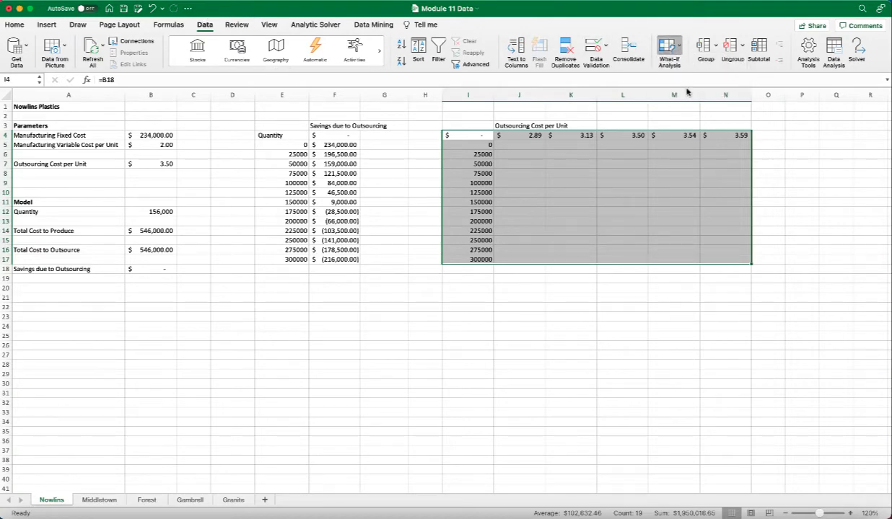
pyautogui.moveTo(384, 120); pyautogui.dragTo(409, 245)
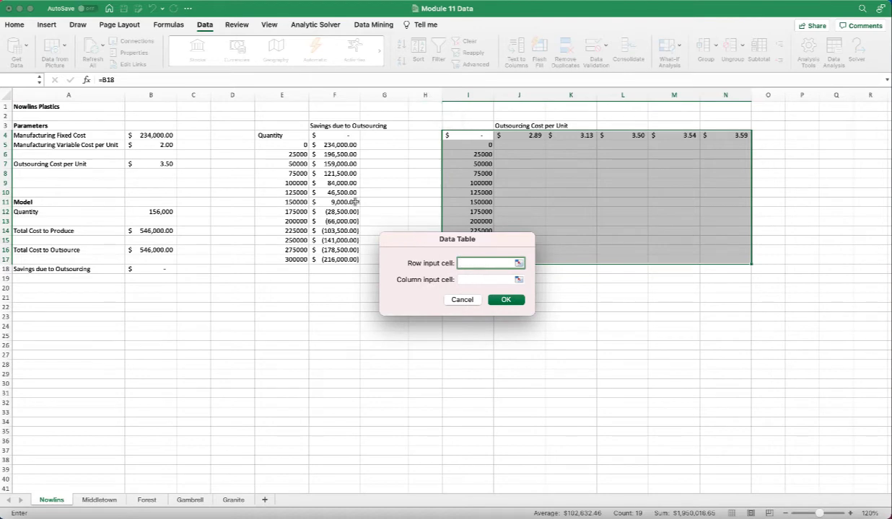
pyautogui.click(161, 163)
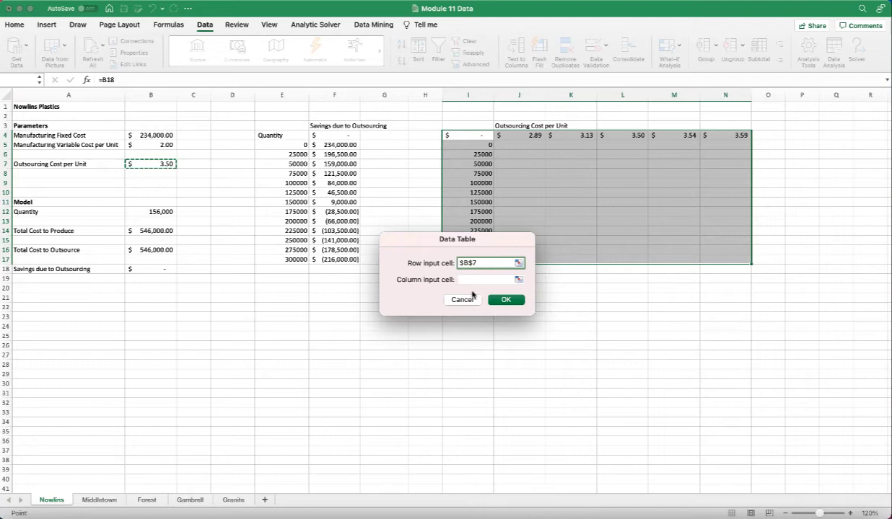
pyautogui.click(478, 279)
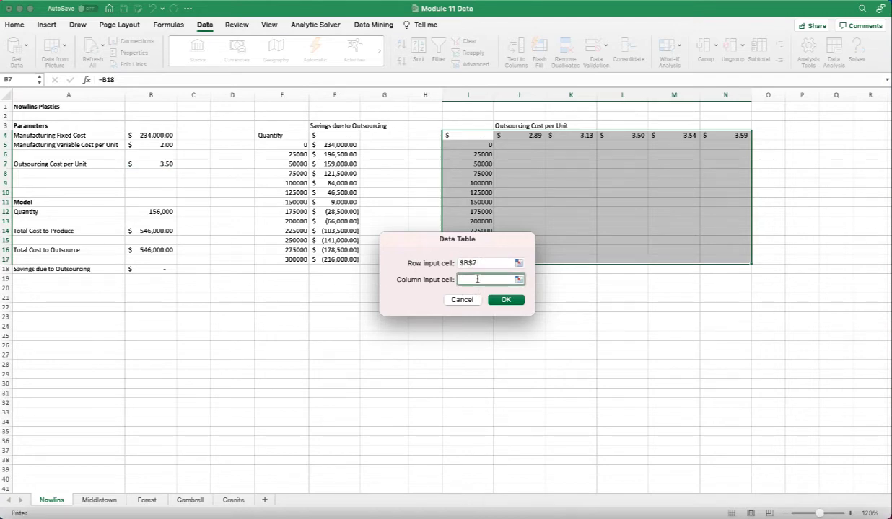
pyautogui.click(163, 212)
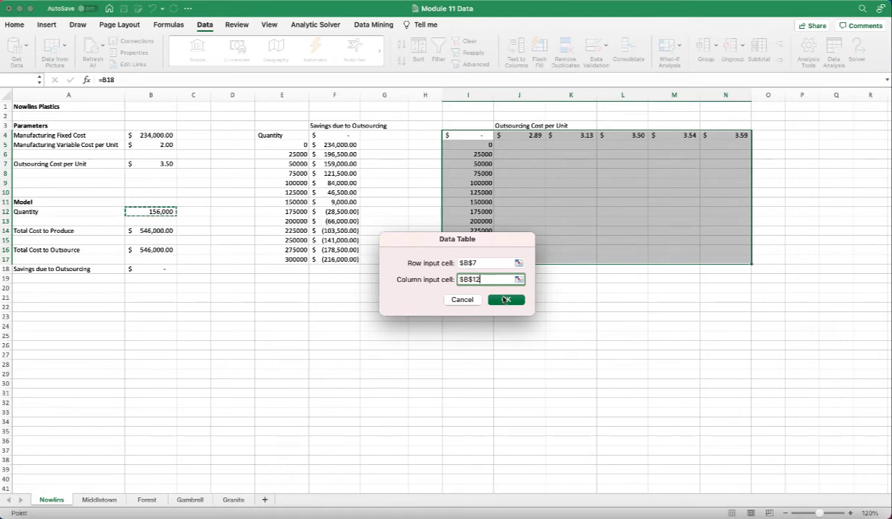
pyautogui.click(513, 300)
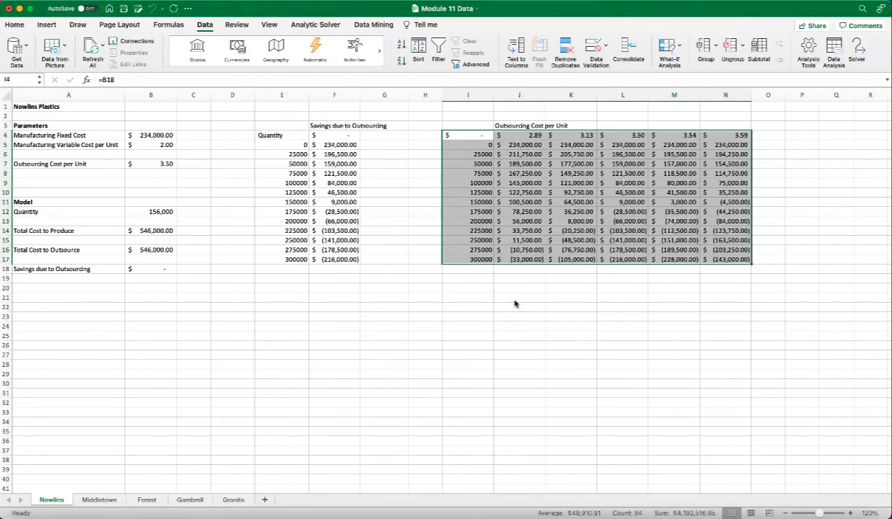
# - Add the Quantity heading in I3 above the two-way table's quantity column
pyautogui.click(558, 316)
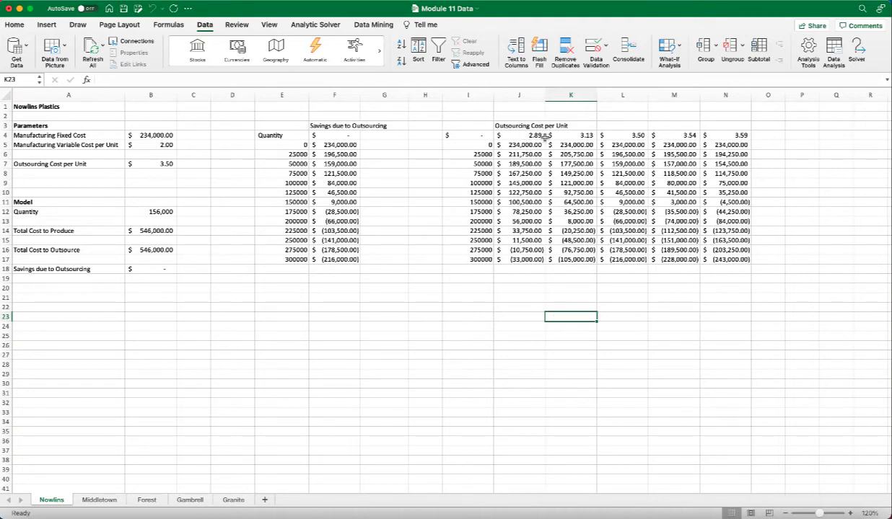
pyautogui.click(473, 125)
pyautogui.write('Quen')
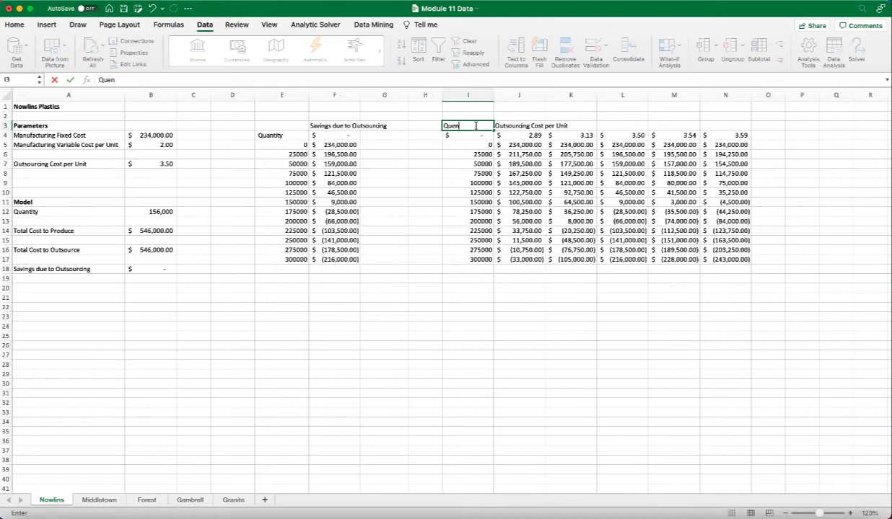
pyautogui.write('tity')
pyautogui.press('Return')
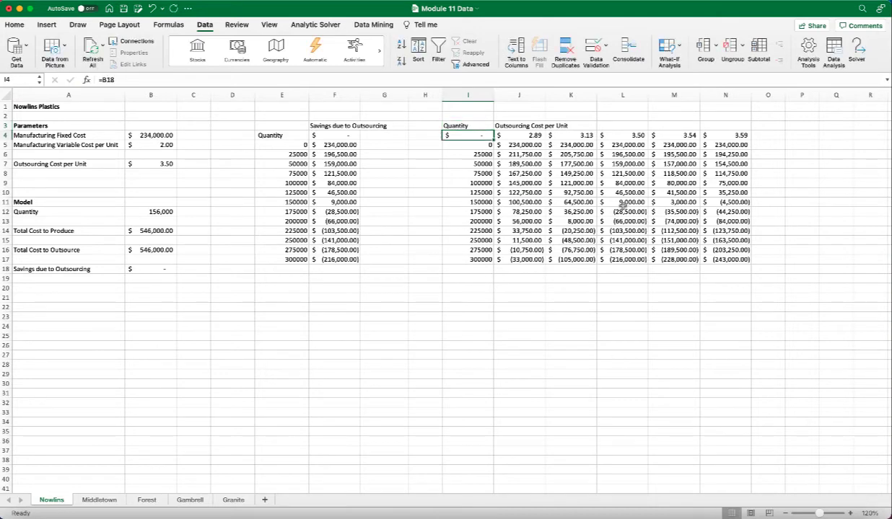
# - Check where savings at $2.89 per unit turn negative, between 250,000 and 275,000 units
pyautogui.click(622, 211)
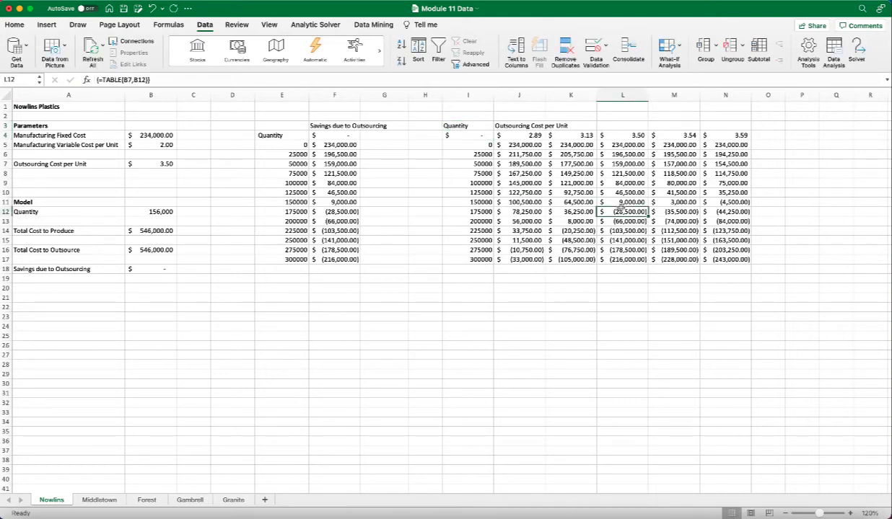
pyautogui.click(532, 241)
pyautogui.click(505, 137)
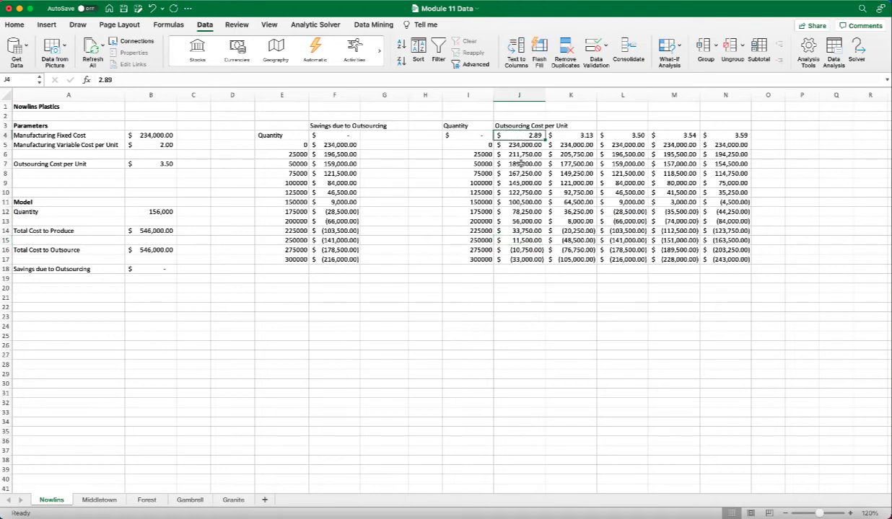
pyautogui.click(514, 240)
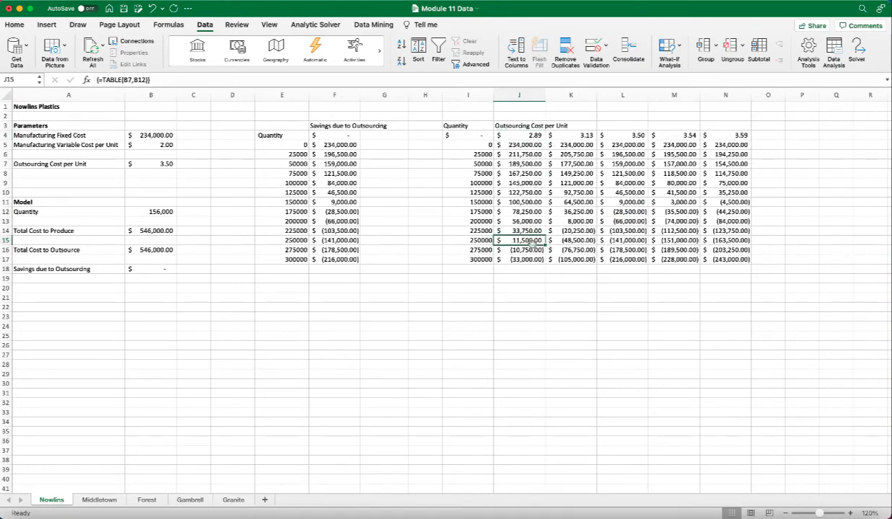
pyautogui.moveTo(509, 240)
pyautogui.mouseDown()
pyautogui.moveTo(498, 250)
pyautogui.moveTo(520, 250)
pyautogui.mouseUp()
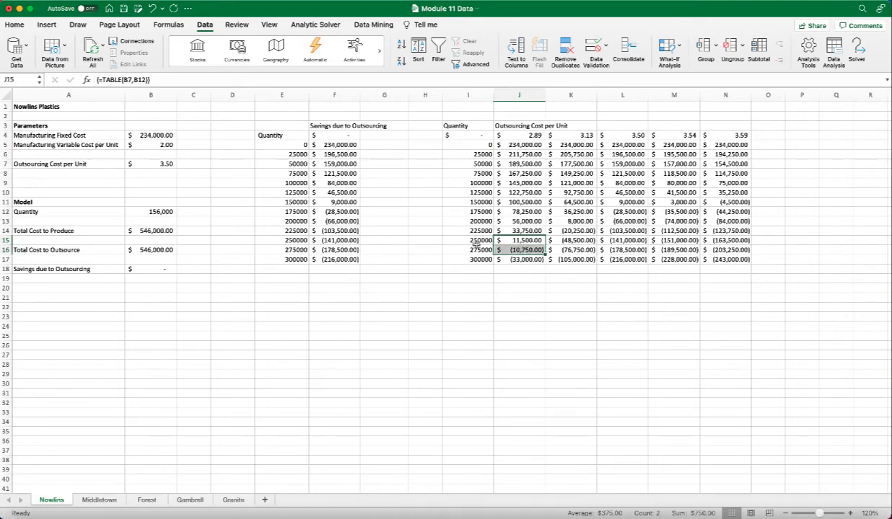
# - Compare savings across the 125000 row and column N, then review both data tables
pyautogui.click(644, 193)
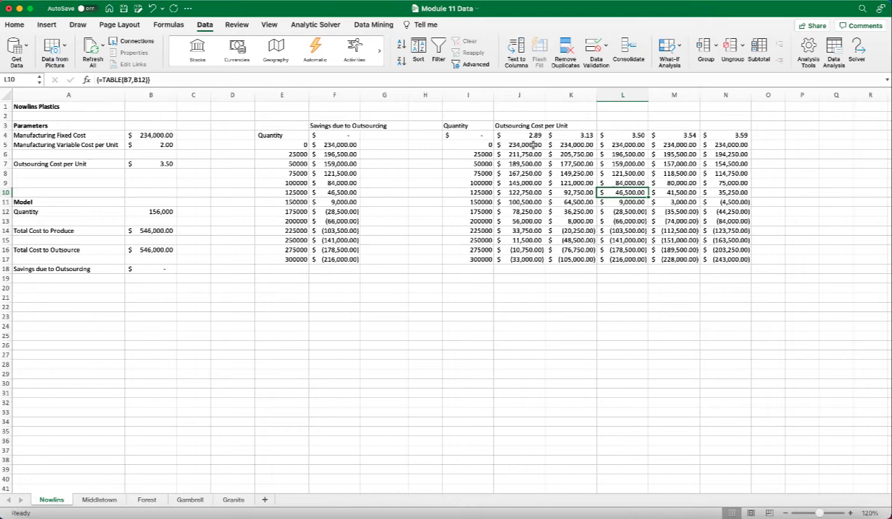
pyautogui.click(734, 193)
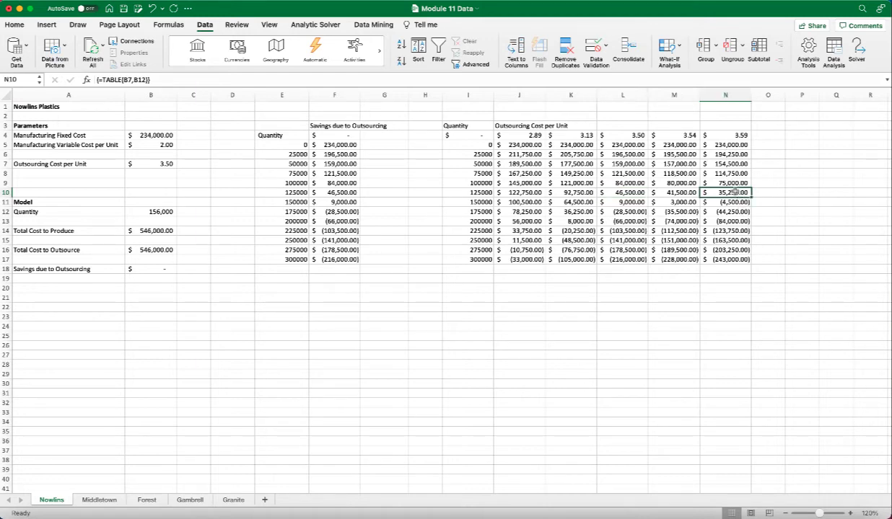
pyautogui.moveTo(475, 192); pyautogui.dragTo(729, 202)
pyautogui.click(725, 194)
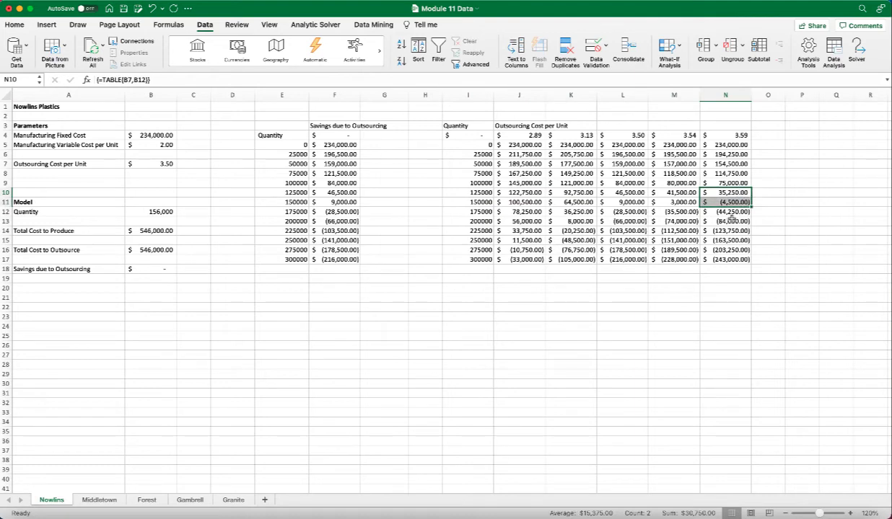
pyautogui.click(725, 262)
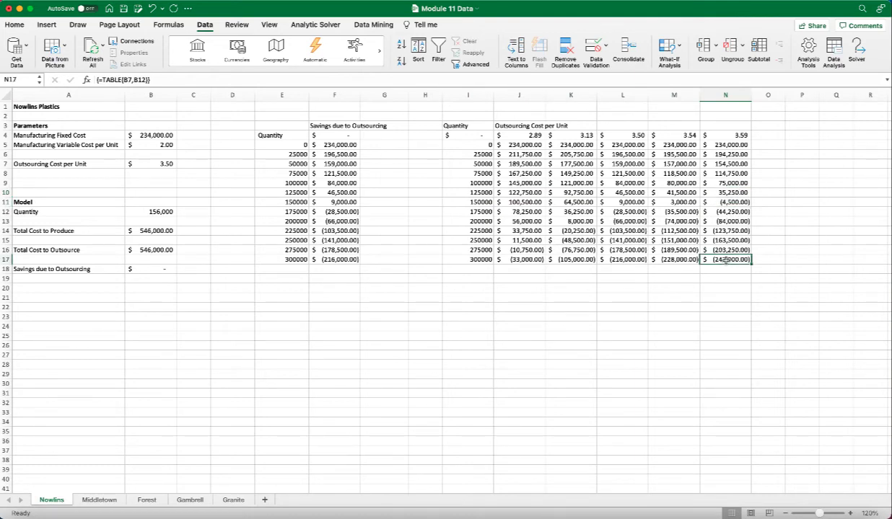
pyautogui.click(338, 296)
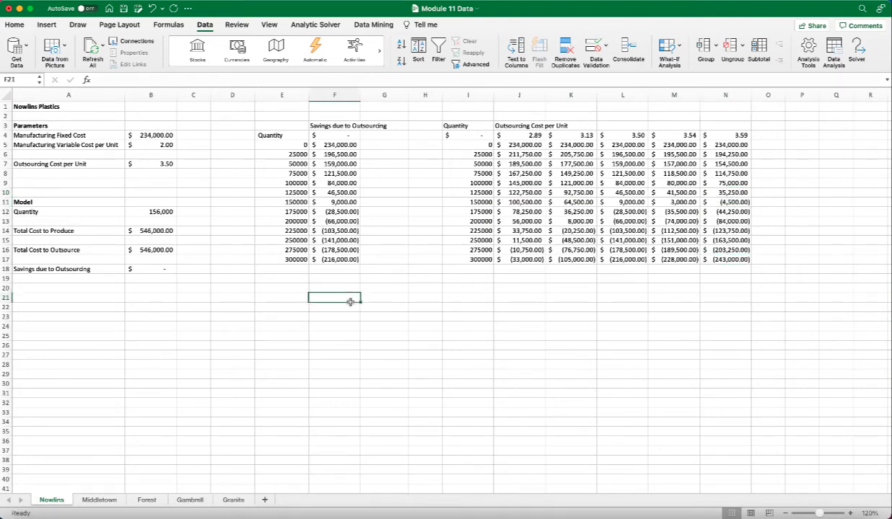
pyautogui.moveTo(272, 120); pyautogui.dragTo(338, 291)
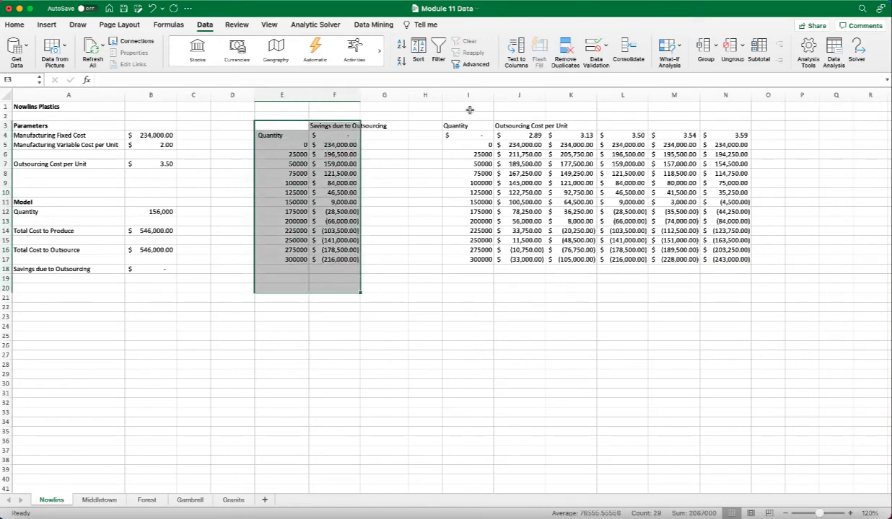
pyautogui.moveTo(456, 124); pyautogui.dragTo(685, 272)
pyautogui.click(569, 306)
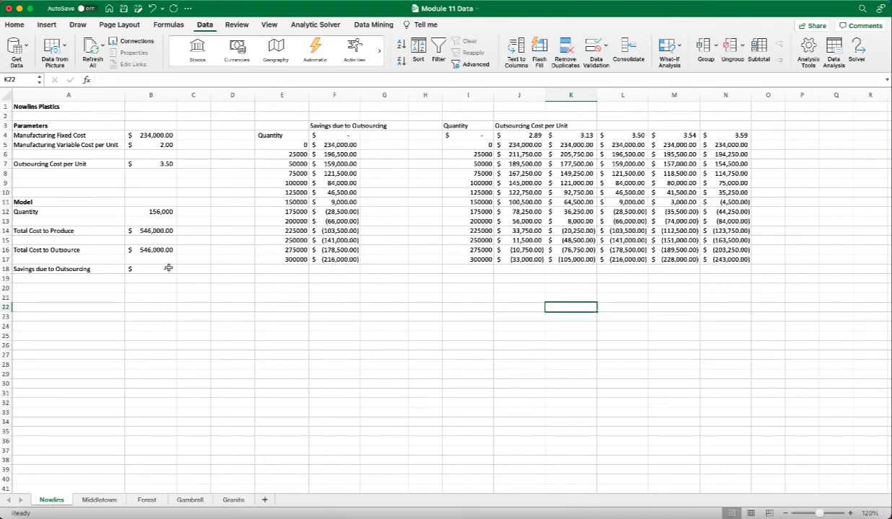
# - Enter 100,000 as the Quantity in B12, giving savings of $84,000
pyautogui.click(150, 220)
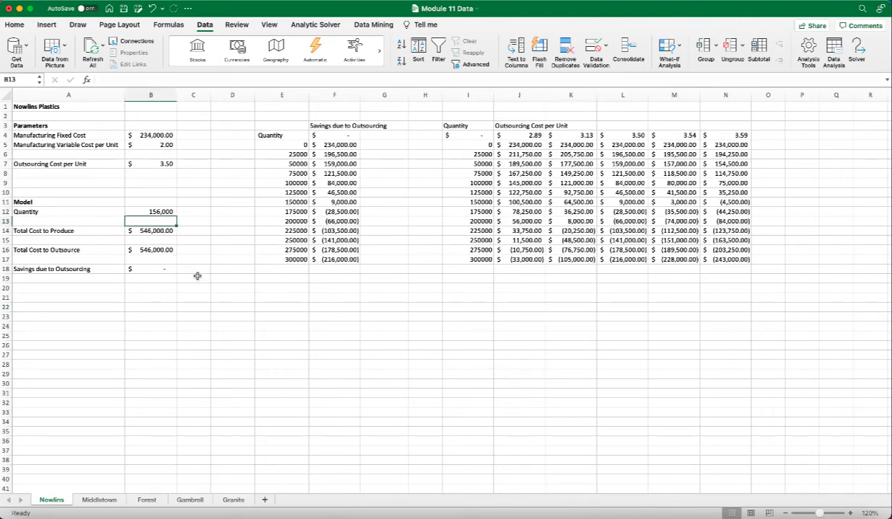
pyautogui.click(151, 209)
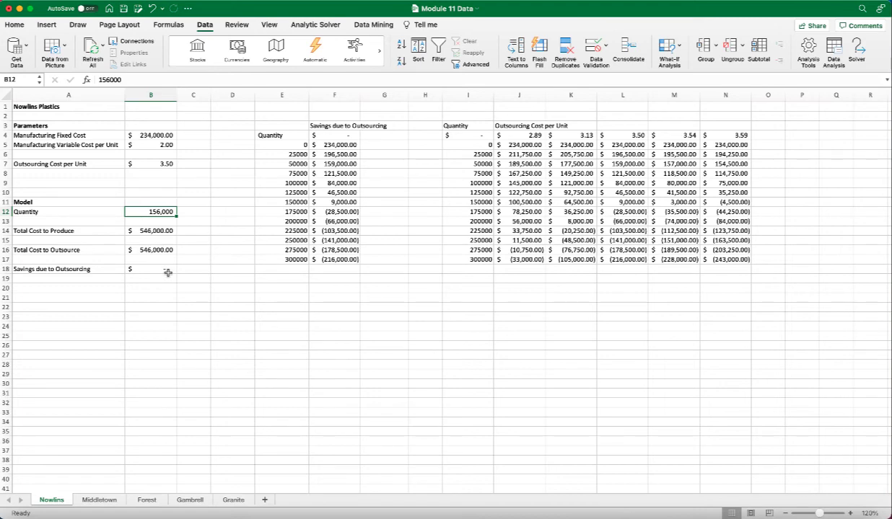
pyautogui.write('1')
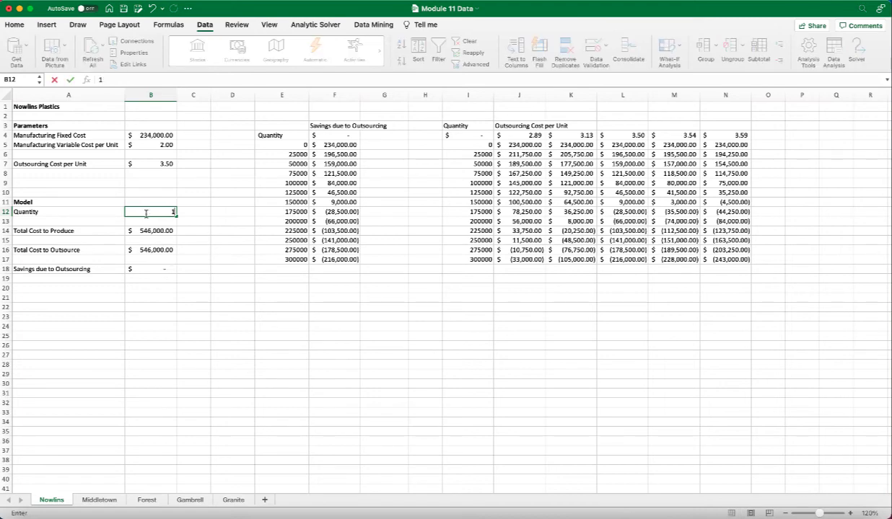
pyautogui.write('00,000')
pyautogui.press('Return')
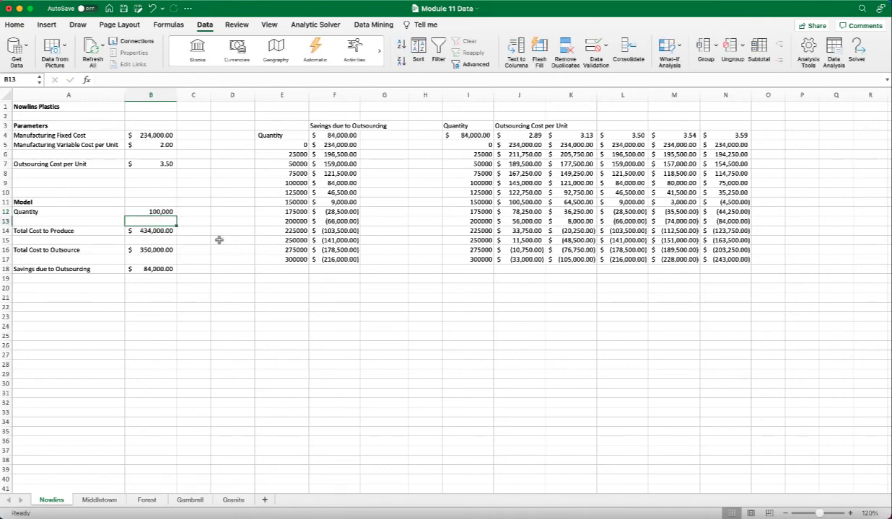
# - Use Goal Seek to set outsourcing savings in B18 to 0 by changing the Quantity in B12
pyautogui.click(678, 50)
pyautogui.click(687, 75)
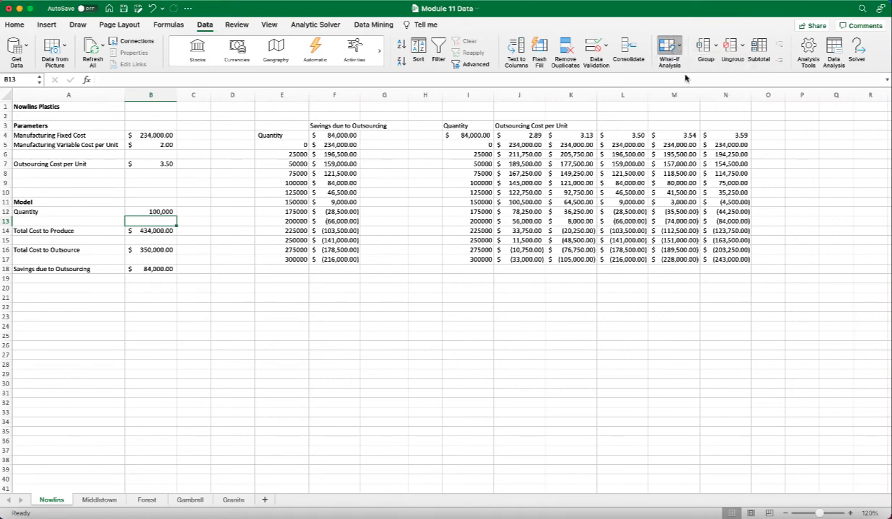
pyautogui.moveTo(385, 113); pyautogui.dragTo(264, 246)
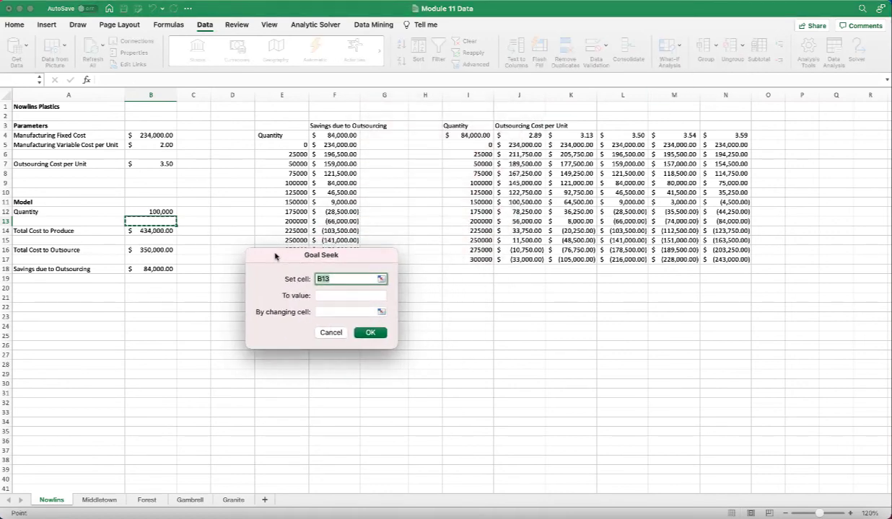
pyautogui.click(148, 270)
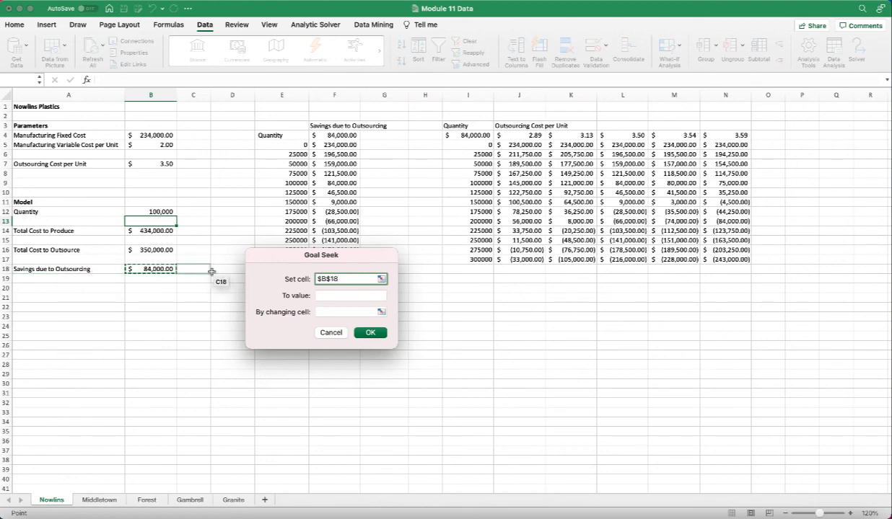
pyautogui.click(319, 299)
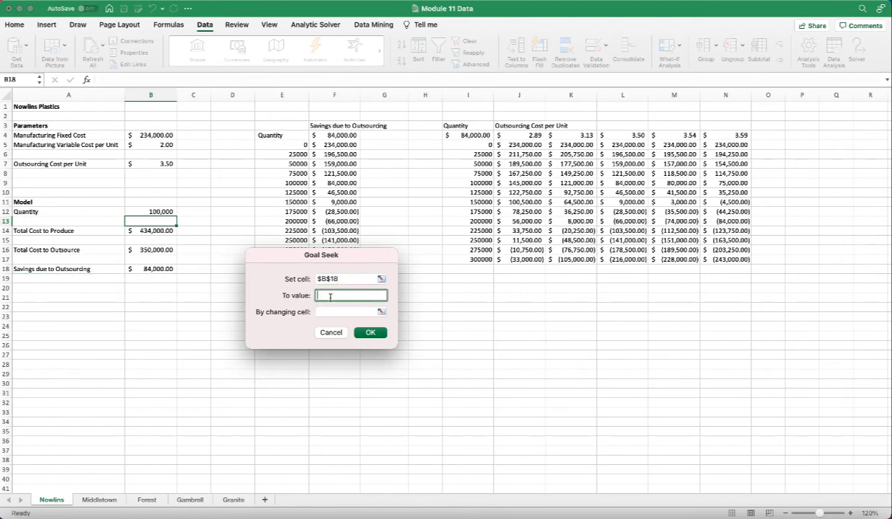
pyautogui.write('0')
pyautogui.click(330, 312)
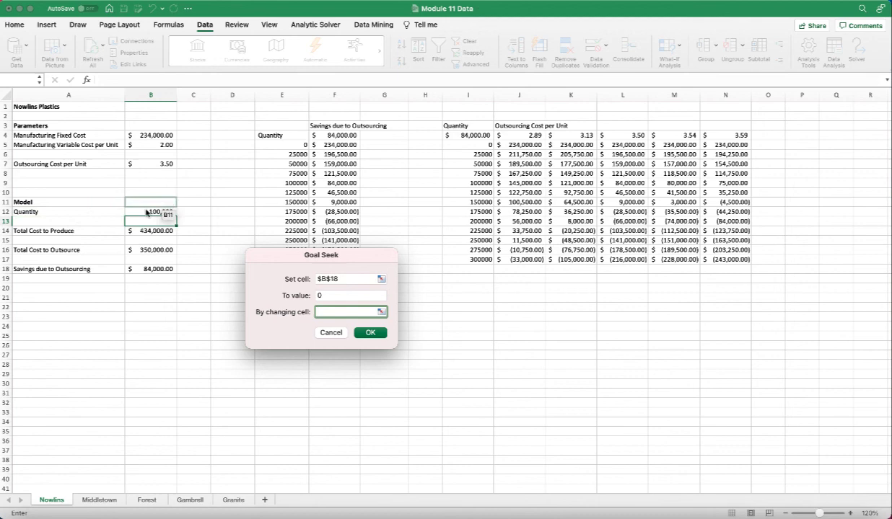
pyautogui.click(157, 212)
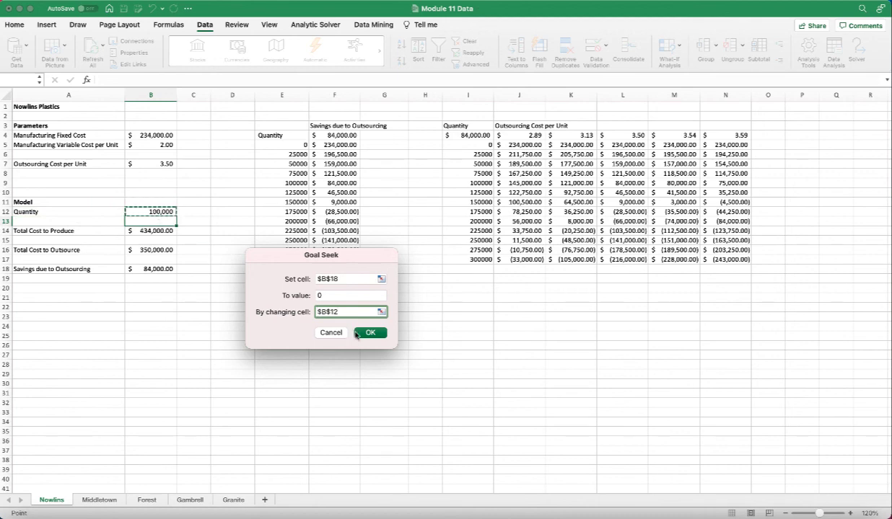
pyautogui.moveTo(321, 255); pyautogui.dragTo(321, 153)
pyautogui.click(370, 232)
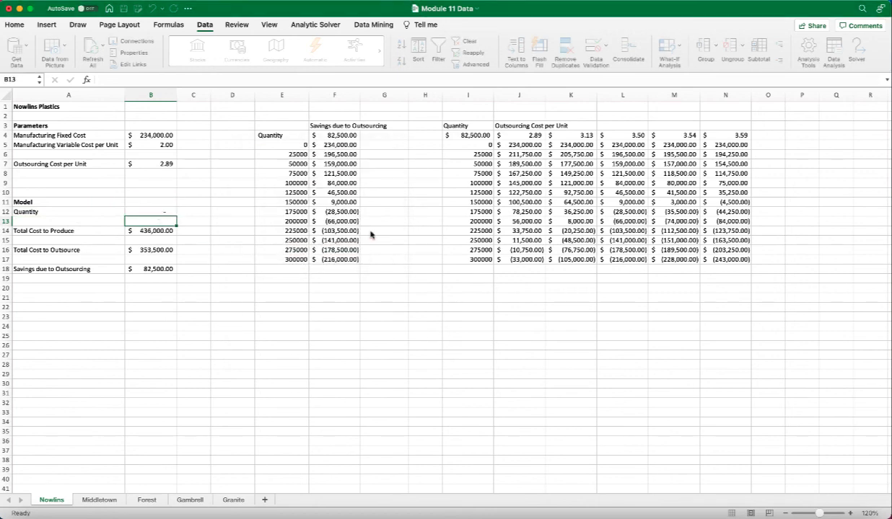